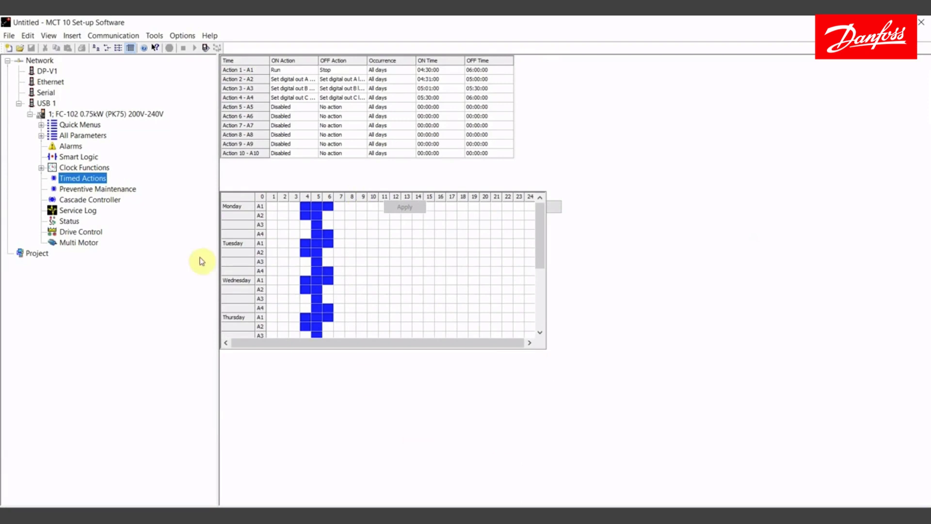
- Show the FC-102 drive's information and place the LCP Simulator window beside it
click(100, 116)
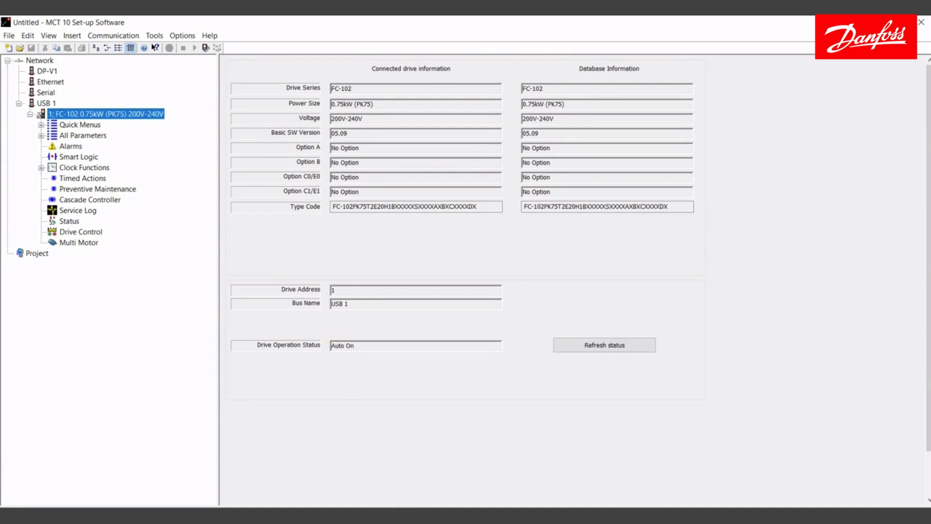
click(437, 466)
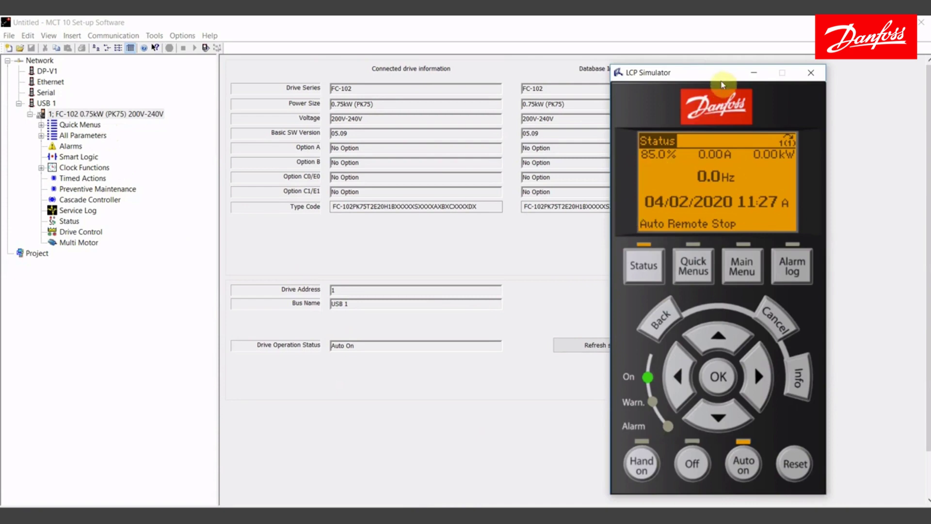
drag(720, 81, 719, 70)
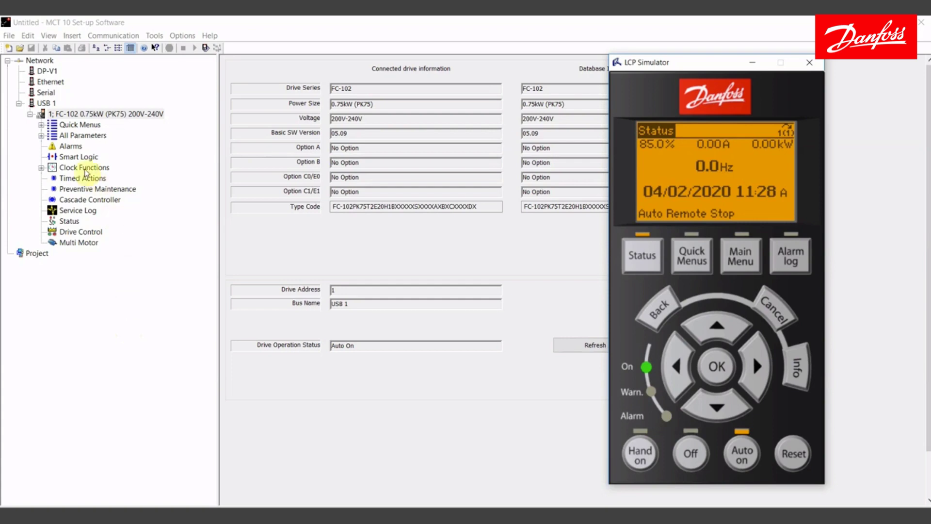
- Under Clock Functions > Date and Time, keep MM/DD/YYYY and 12 h, and write the PC's date and time
click(85, 170)
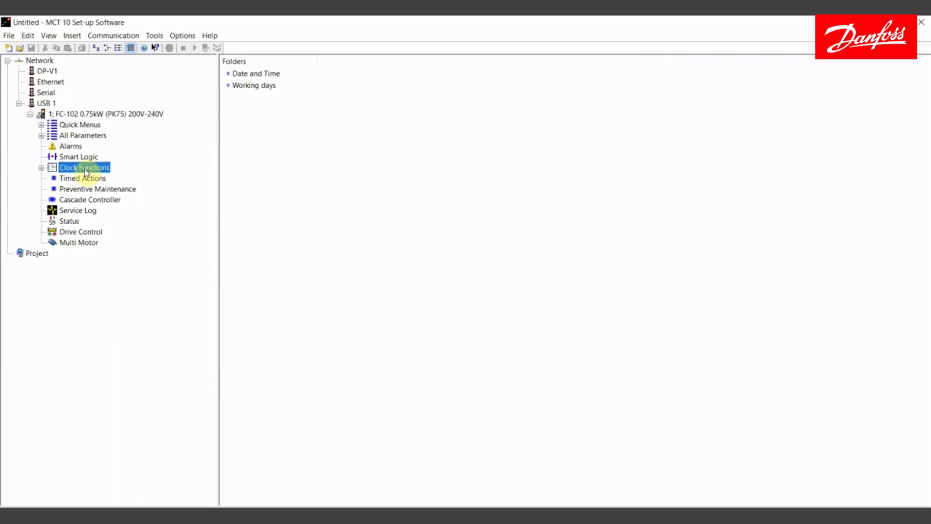
click(41, 168)
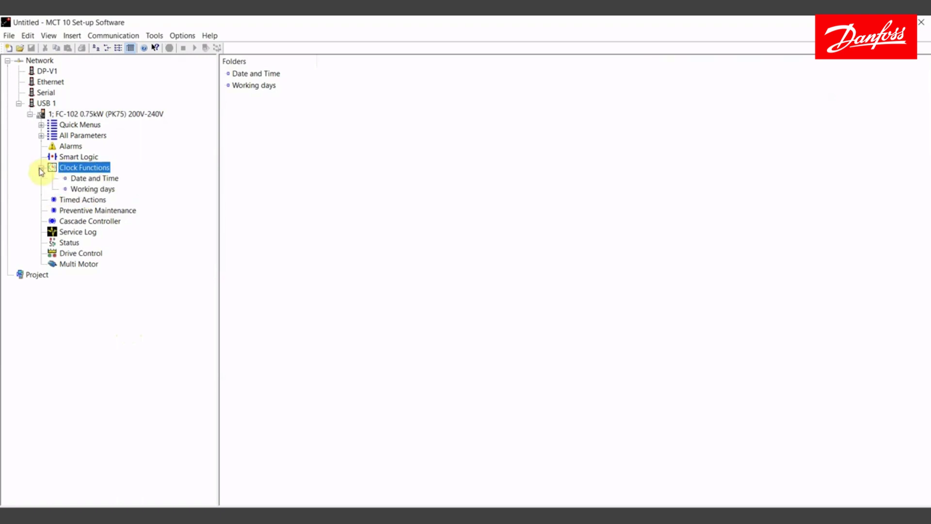
click(92, 178)
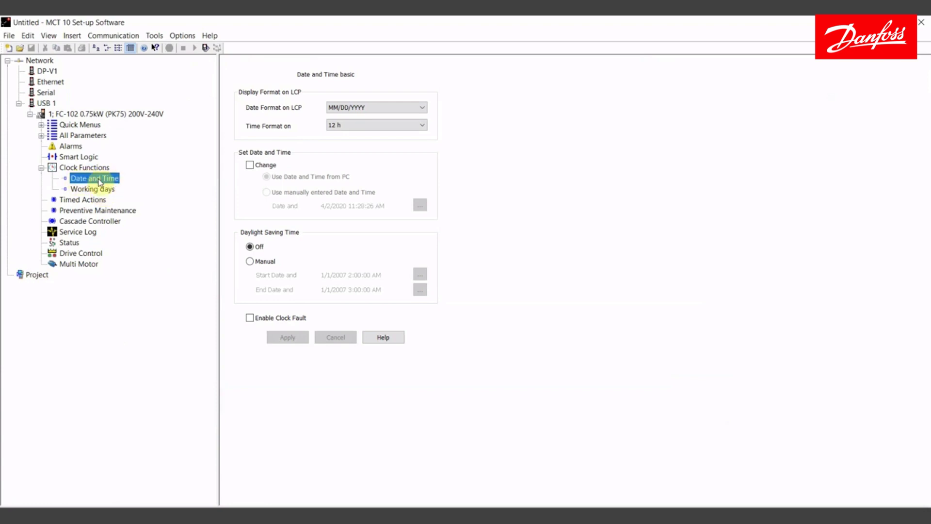
click(379, 107)
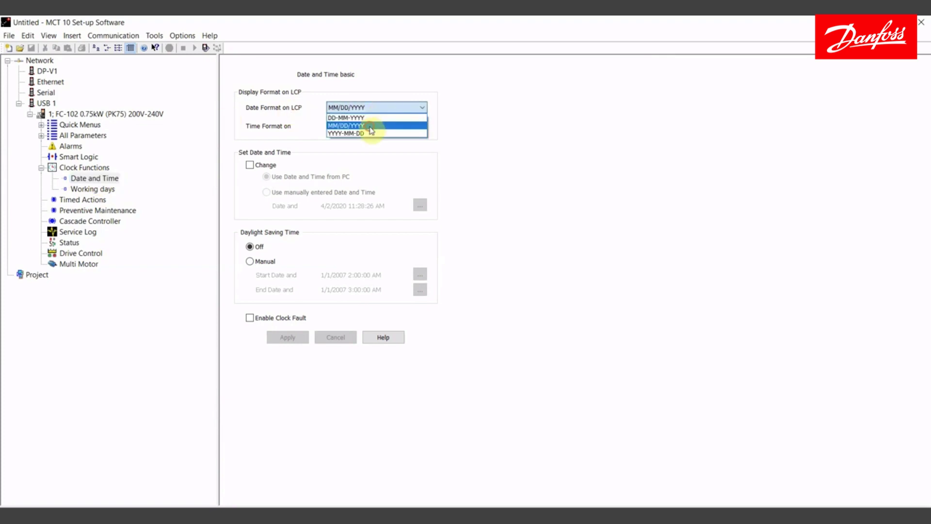
click(370, 127)
click(385, 126)
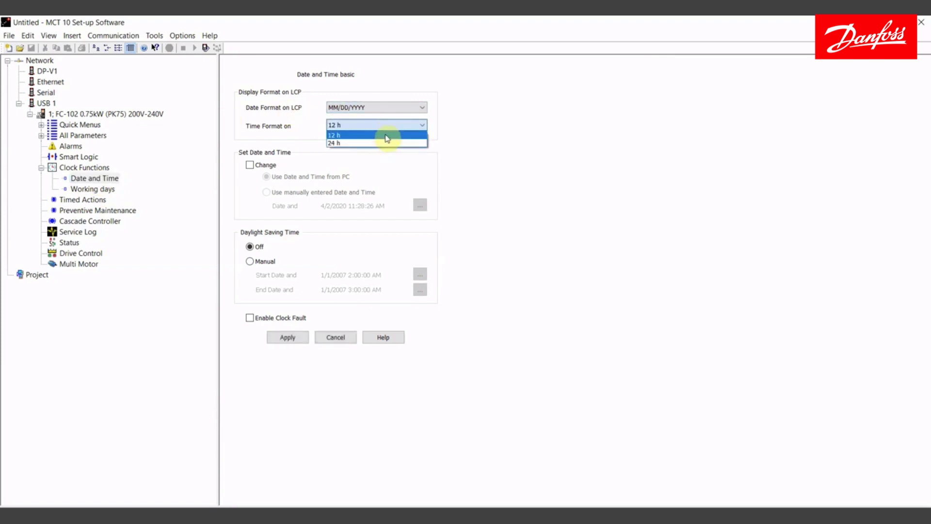
click(387, 136)
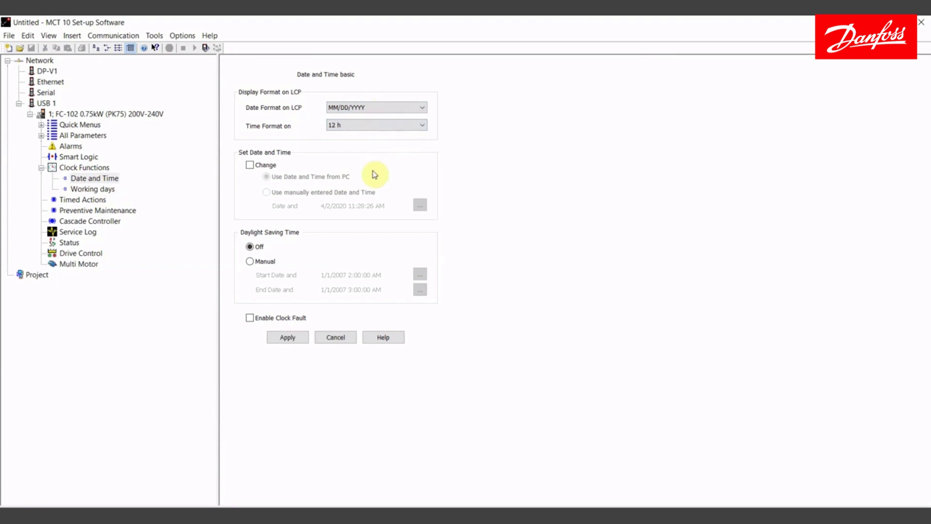
click(251, 166)
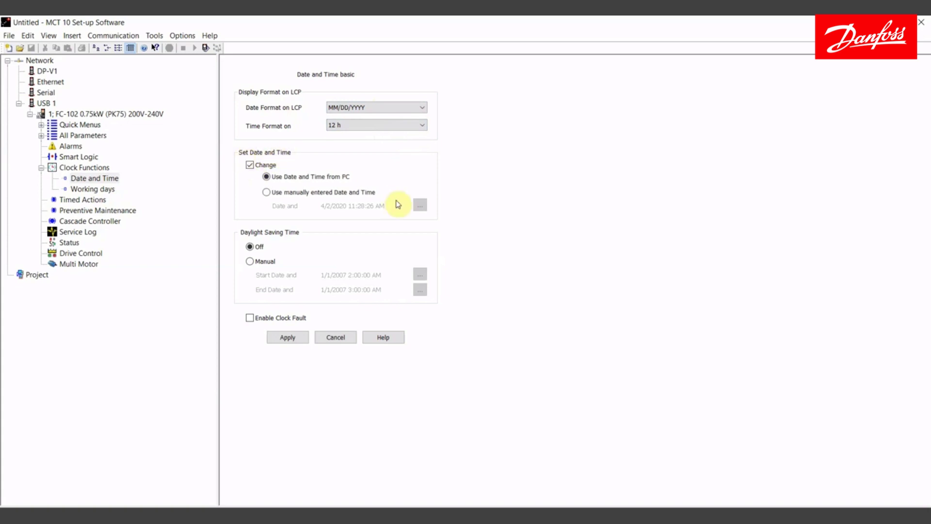
click(291, 337)
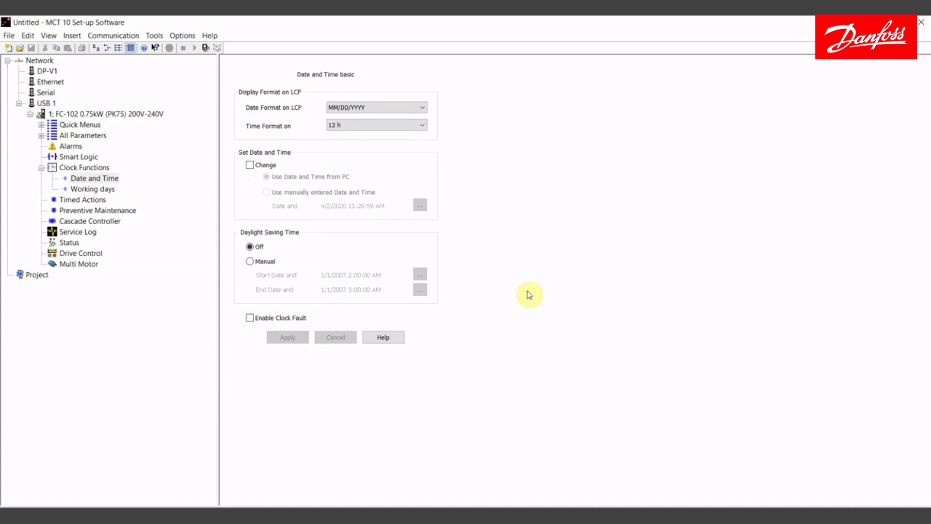
- Review the 0-7* Clock Settings parameters, confirming Date and Time reads 4/2/2020 11:29:10 AM
click(41, 136)
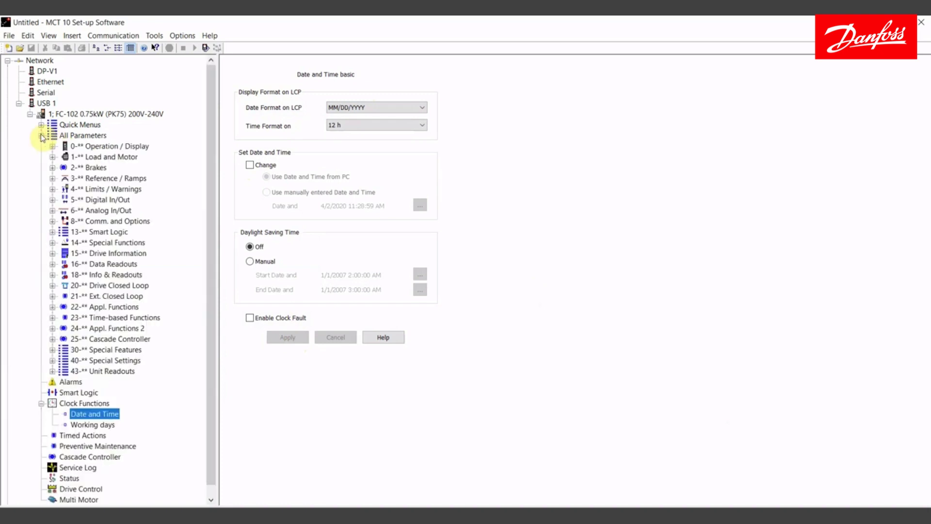
click(52, 145)
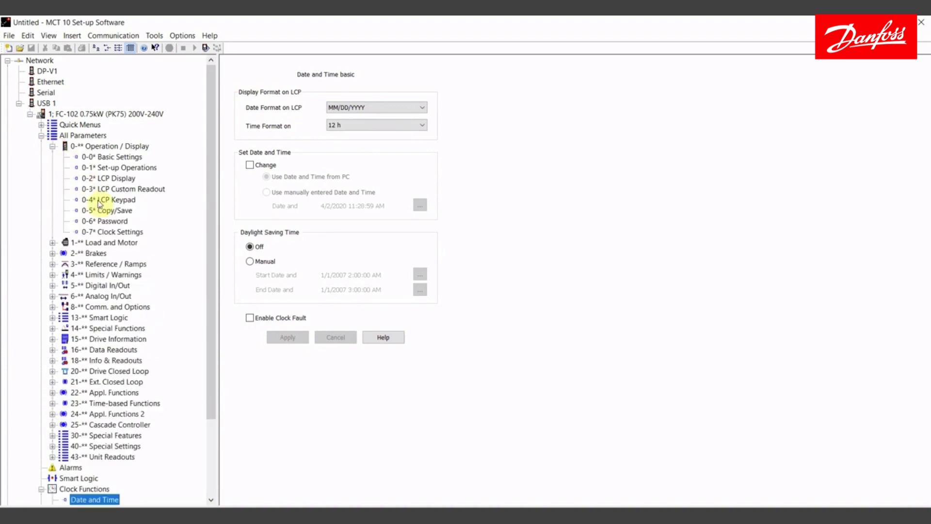
click(119, 232)
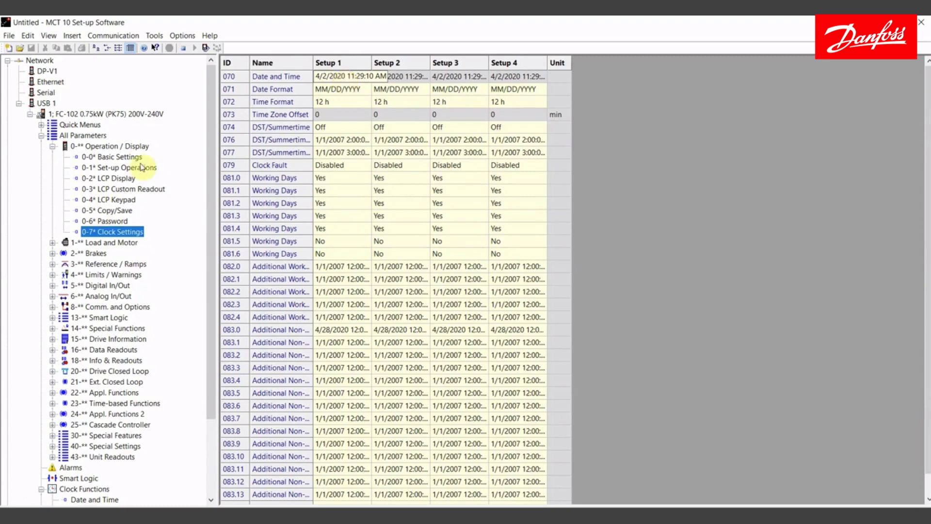
click(53, 146)
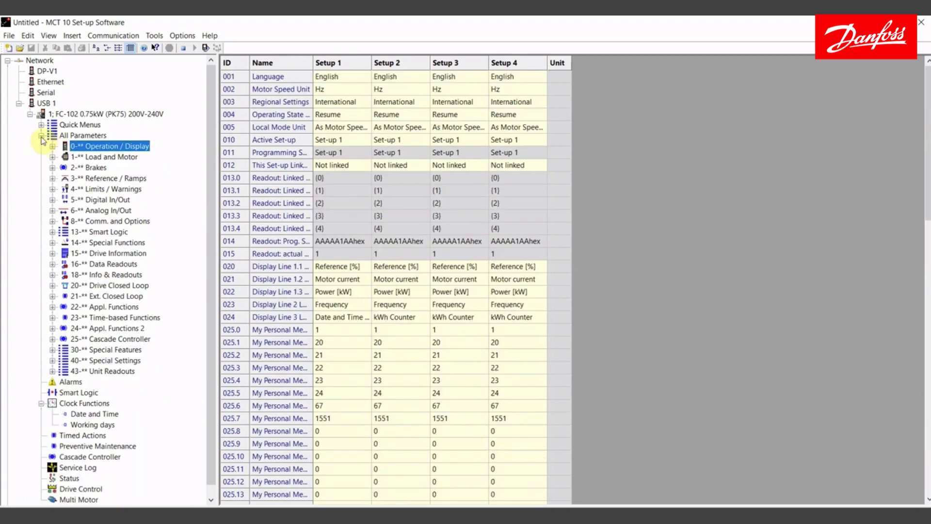
click(41, 135)
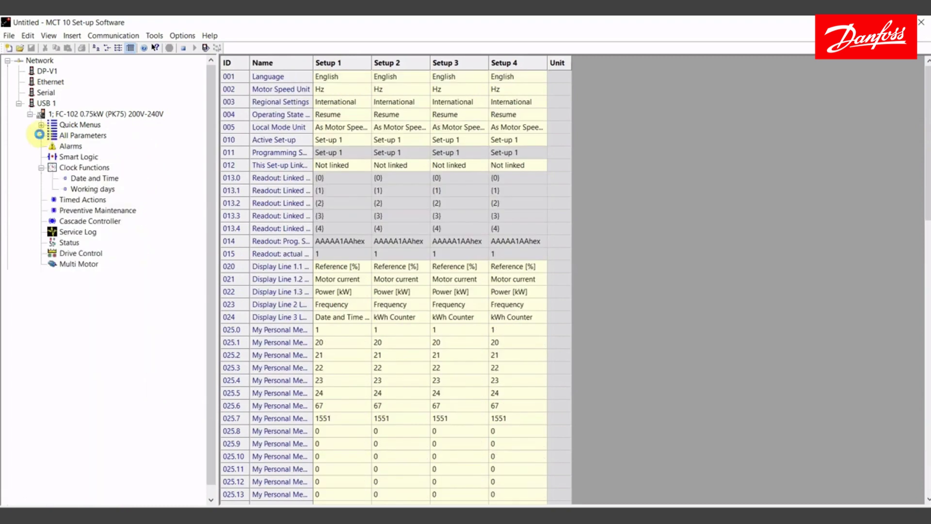
- Replace the 4/28/2020 non-working day with 4/22/2020 and apply the working days change
click(83, 189)
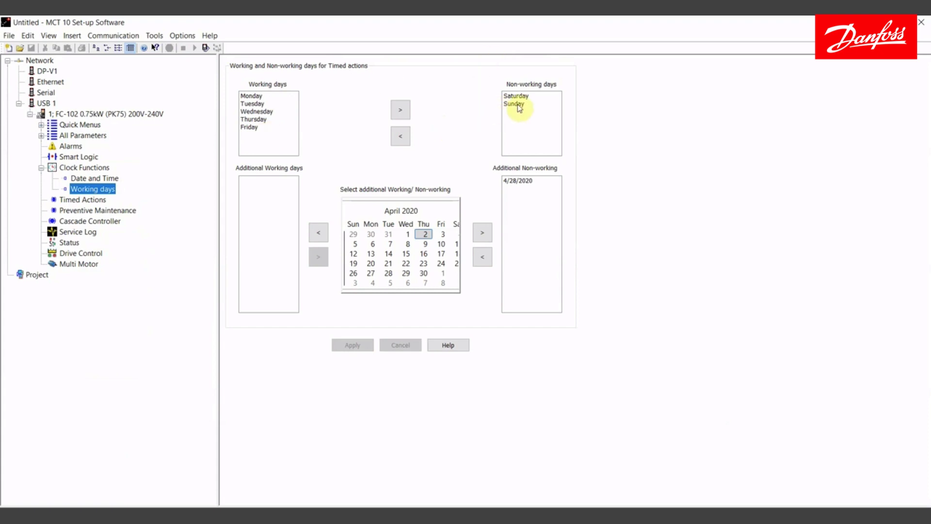
click(254, 112)
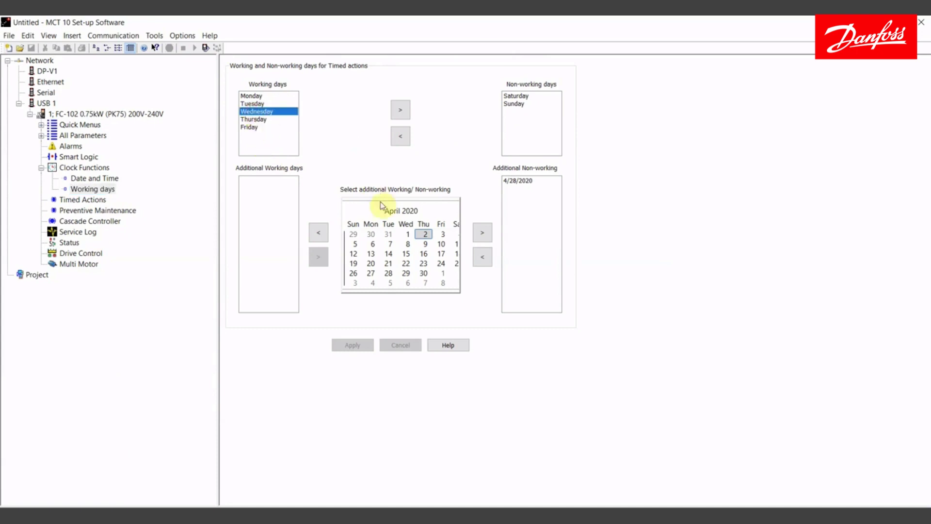
click(407, 264)
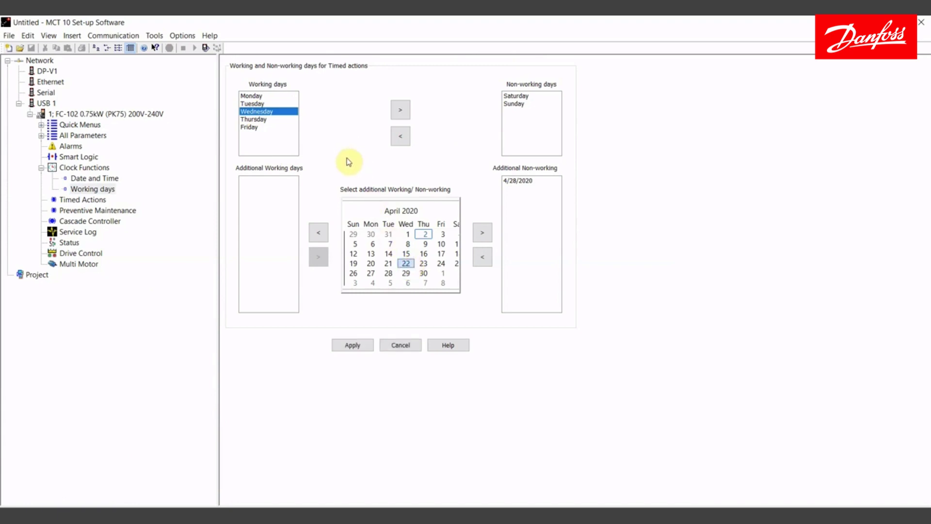
click(482, 236)
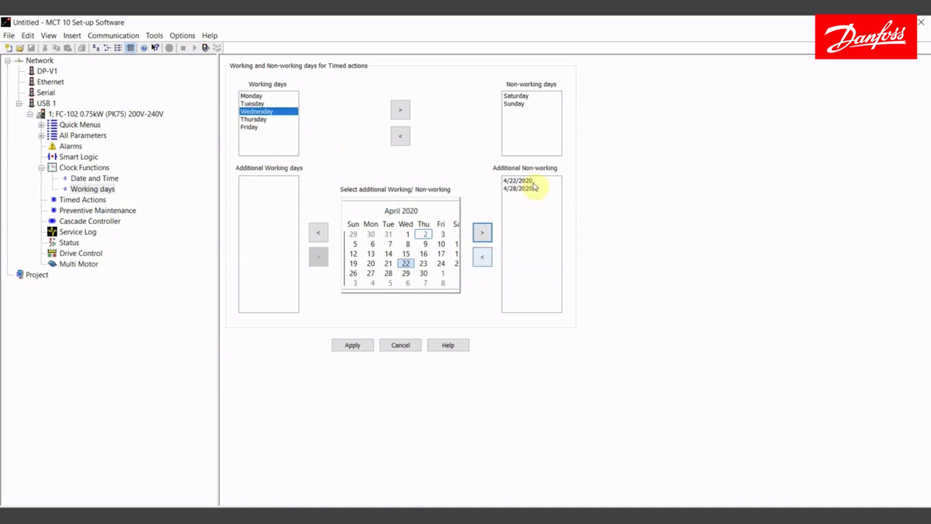
click(521, 188)
click(483, 259)
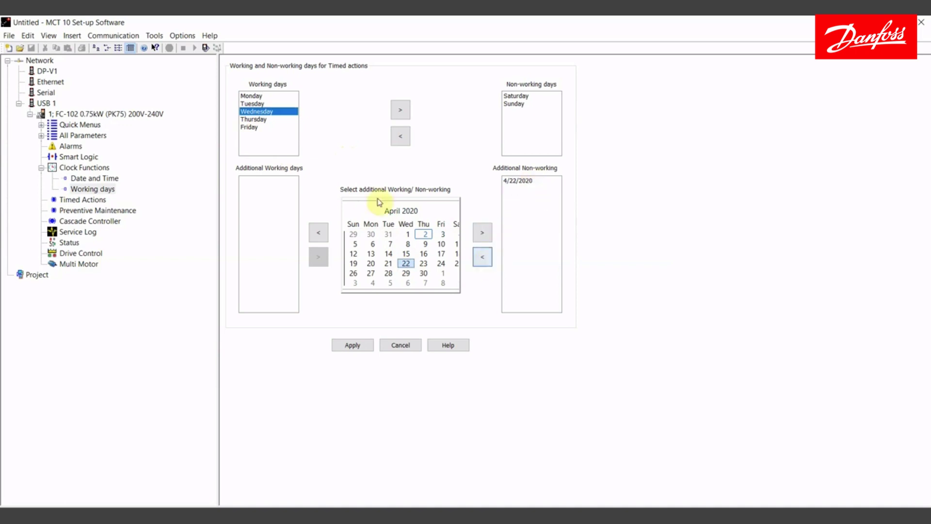
click(353, 345)
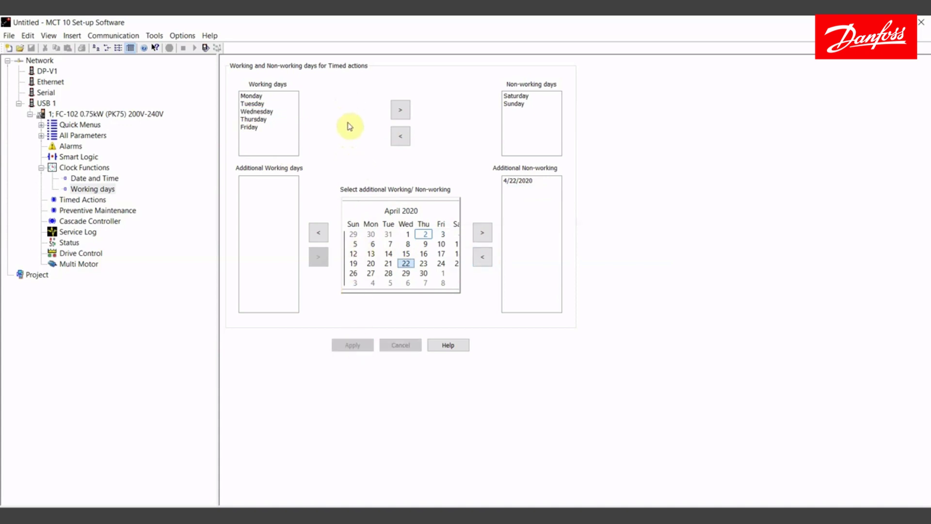
click(87, 203)
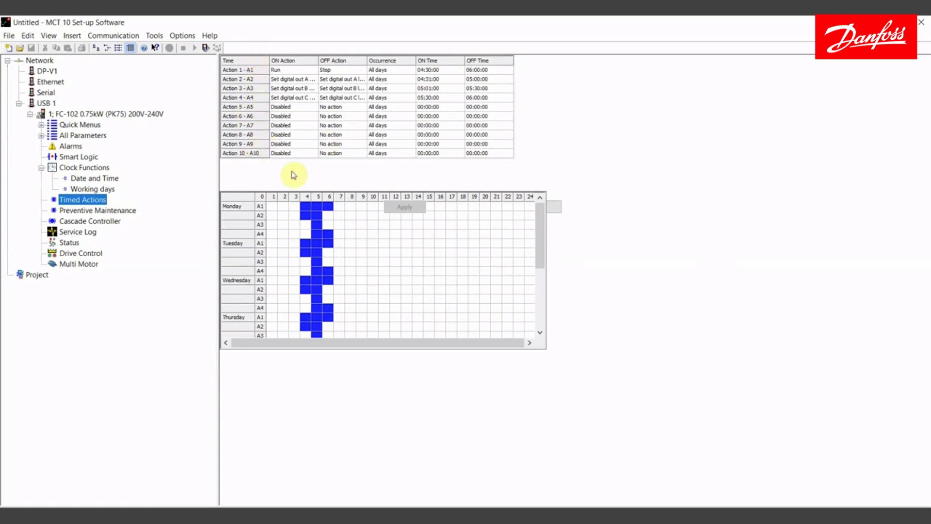
- Inspect the schedule's ON Action, OFF Action, Occurrence, ON Time and OFF Time columns
click(289, 60)
click(331, 60)
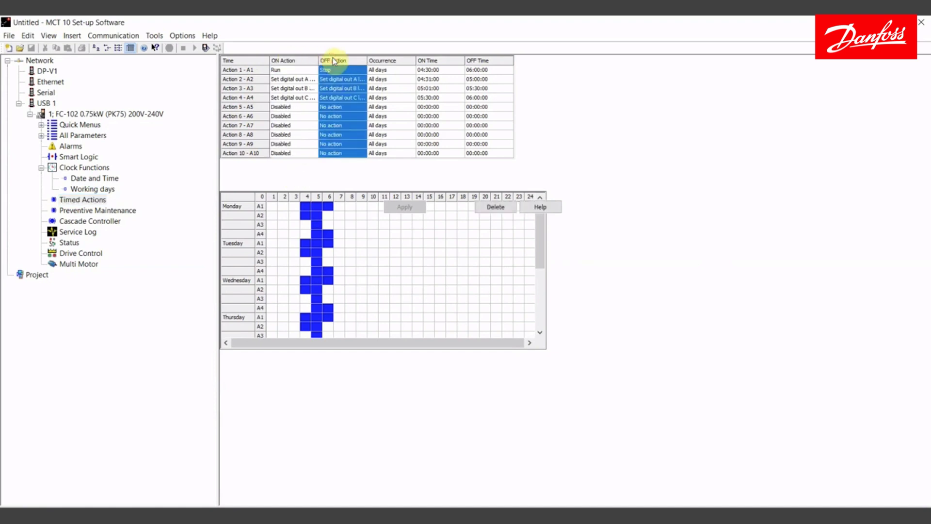
click(386, 61)
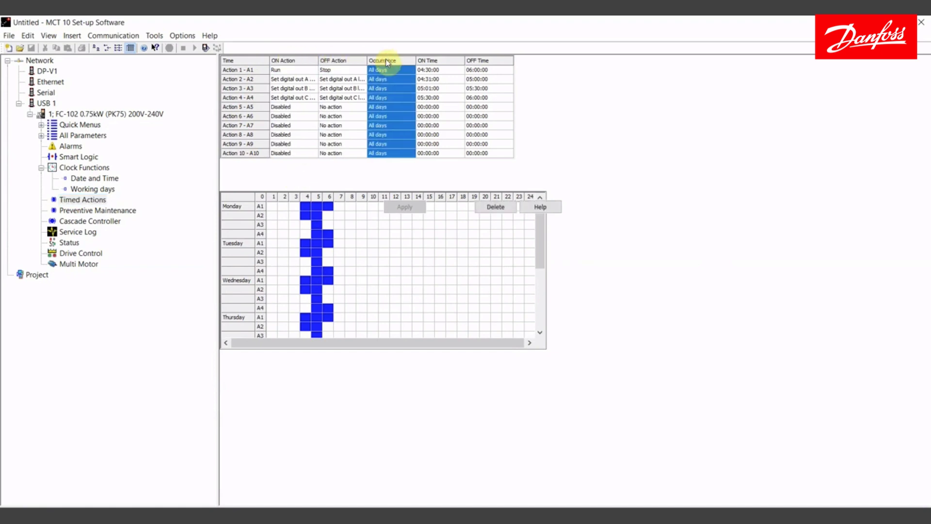
click(439, 60)
click(477, 61)
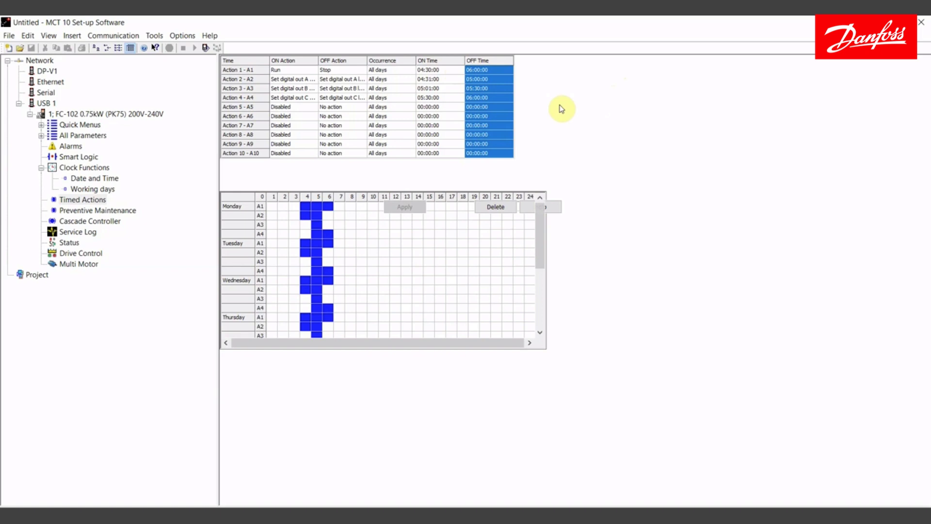
- Browse Action 1's ON Action options, such as Select preset ref 0
double_click(299, 71)
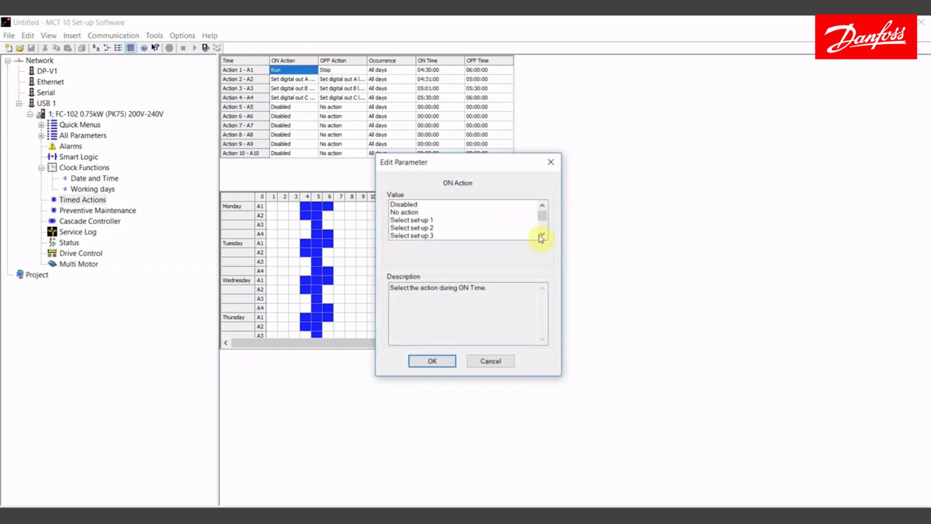
click(542, 236)
click(542, 237)
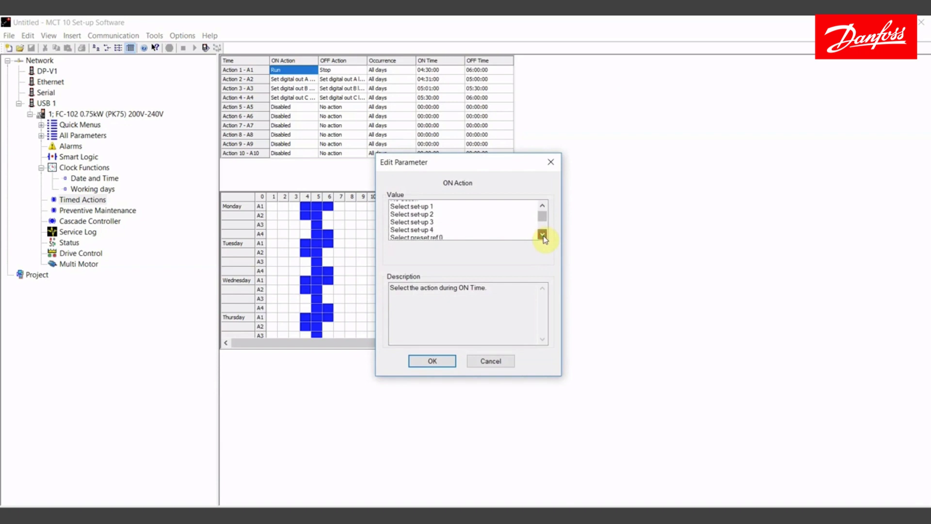
click(542, 235)
click(542, 234)
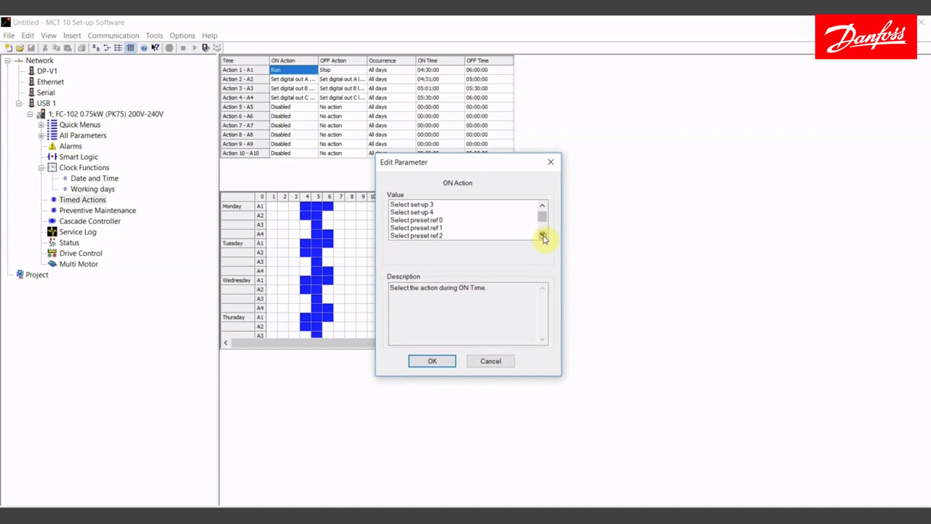
click(432, 213)
click(433, 220)
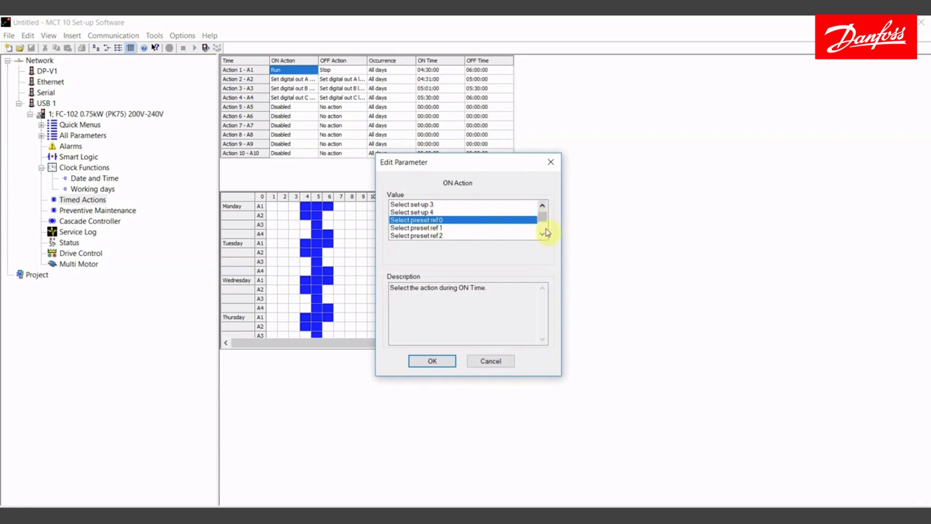
click(544, 235)
click(543, 235)
click(543, 235)
click(544, 235)
click(543, 235)
click(543, 235)
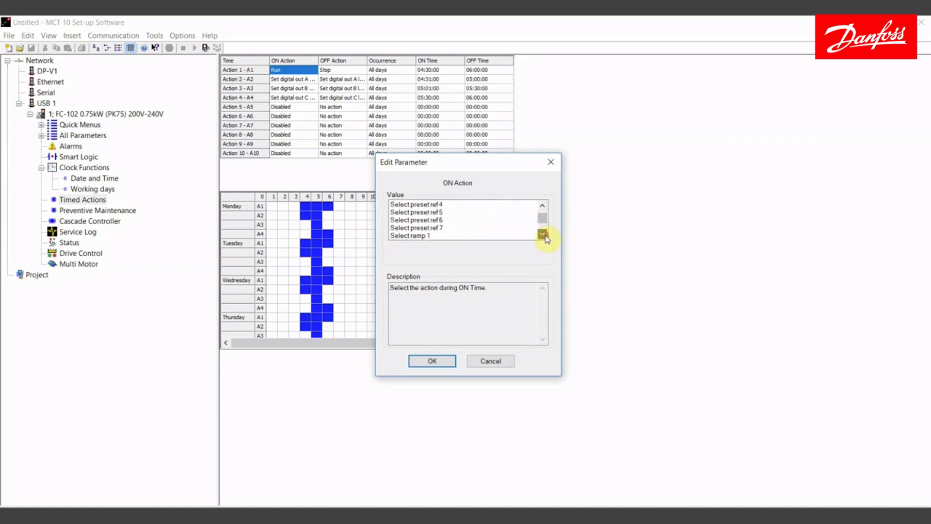
click(543, 235)
click(543, 235)
click(543, 235)
click(543, 236)
click(543, 235)
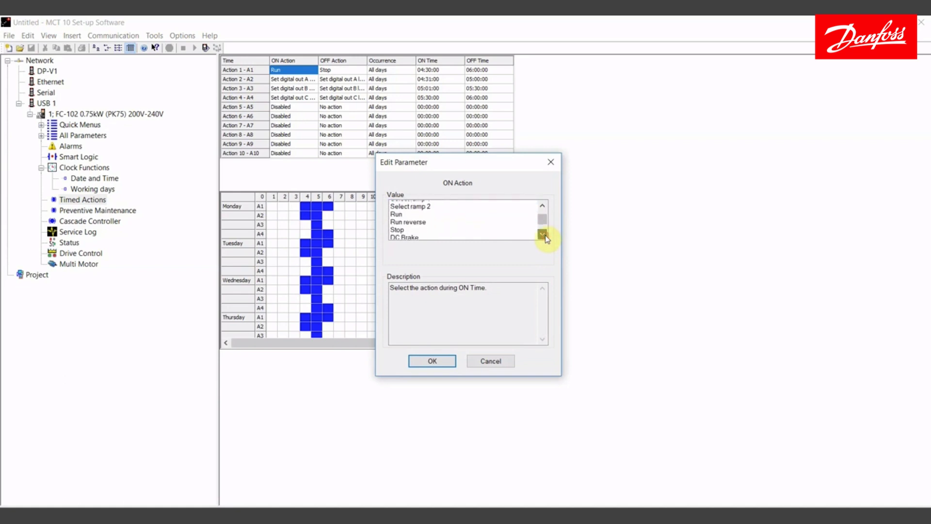
click(543, 235)
click(544, 235)
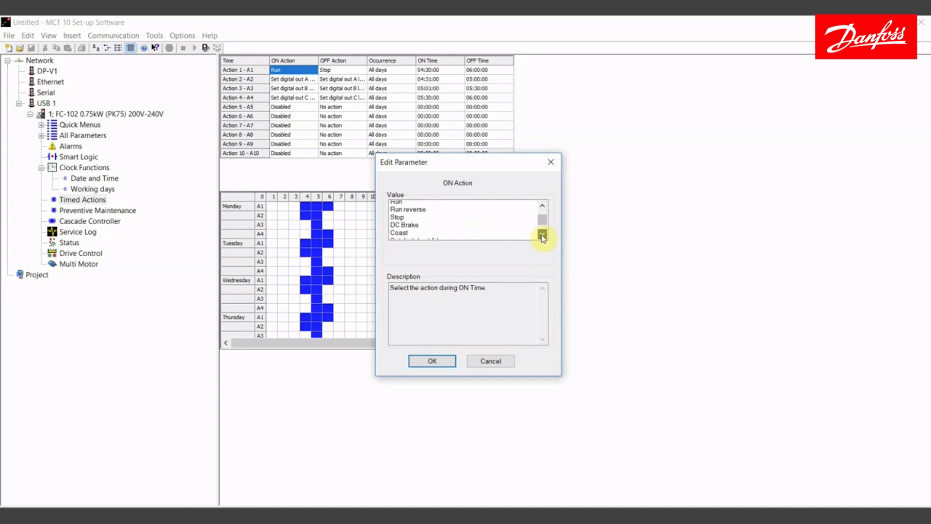
click(542, 235)
click(542, 236)
click(542, 235)
click(542, 235)
click(542, 235)
click(542, 235)
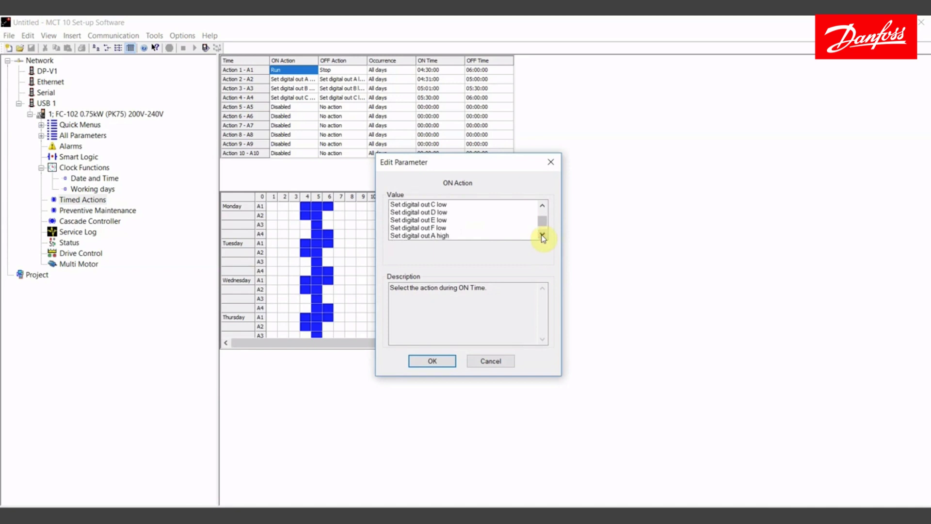
- Look over the digital output actions, then choose Run as Action 1's ON Action
click(453, 221)
click(445, 213)
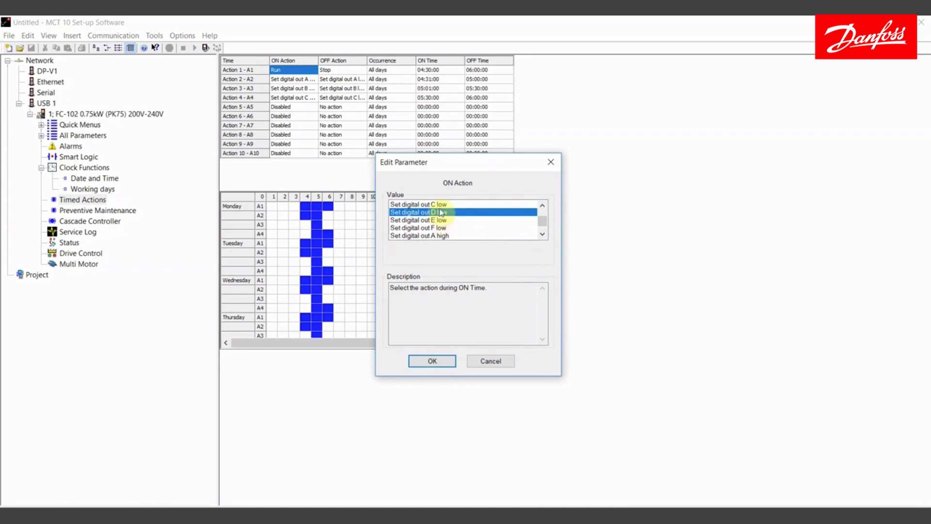
click(452, 234)
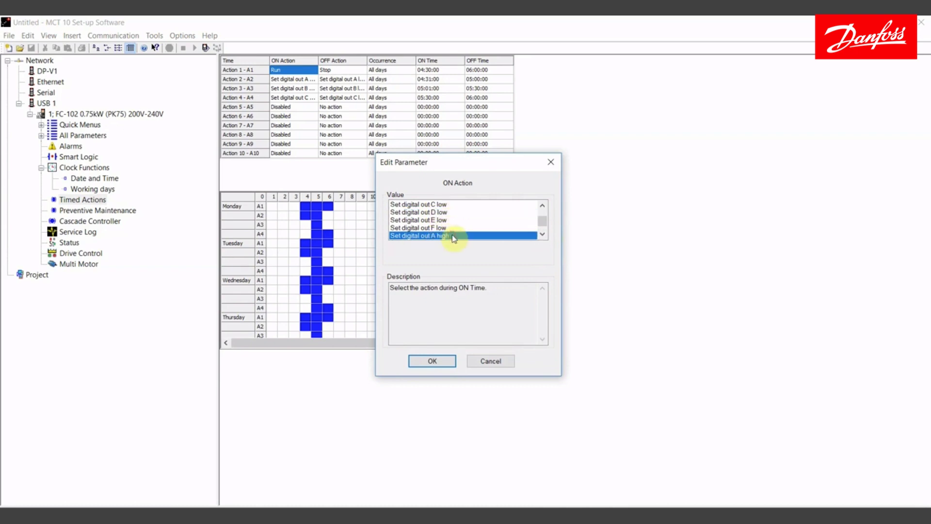
click(543, 206)
click(543, 206)
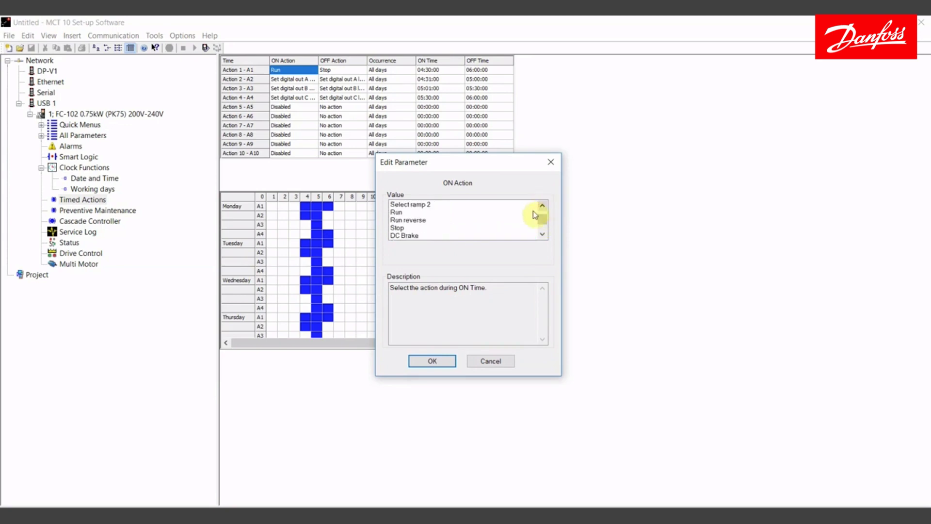
double_click(406, 213)
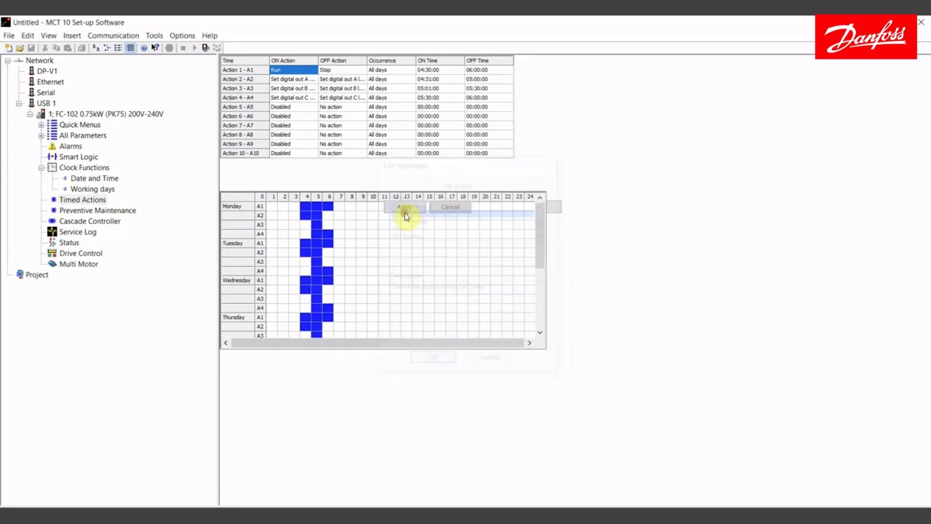
- Keep Stop as Action 1's OFF Action
double_click(344, 70)
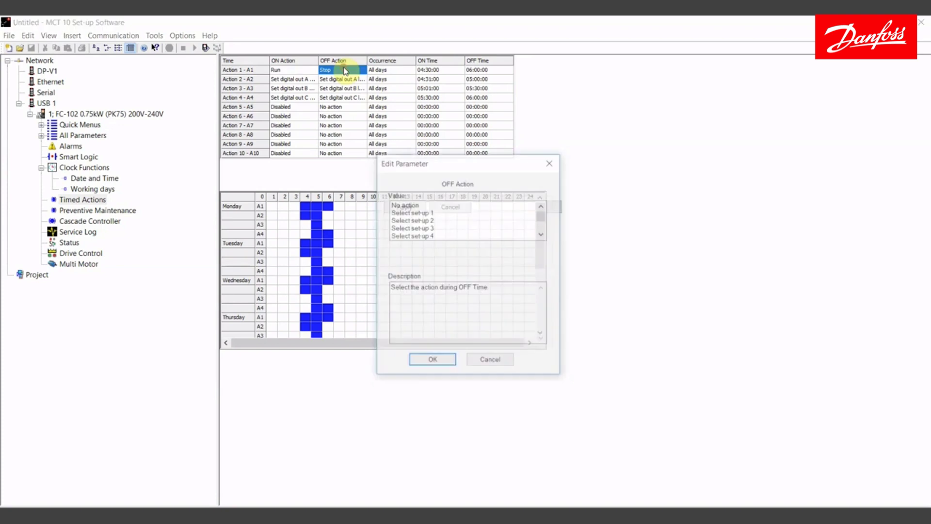
click(542, 234)
click(542, 235)
click(543, 235)
click(543, 235)
click(542, 235)
click(444, 212)
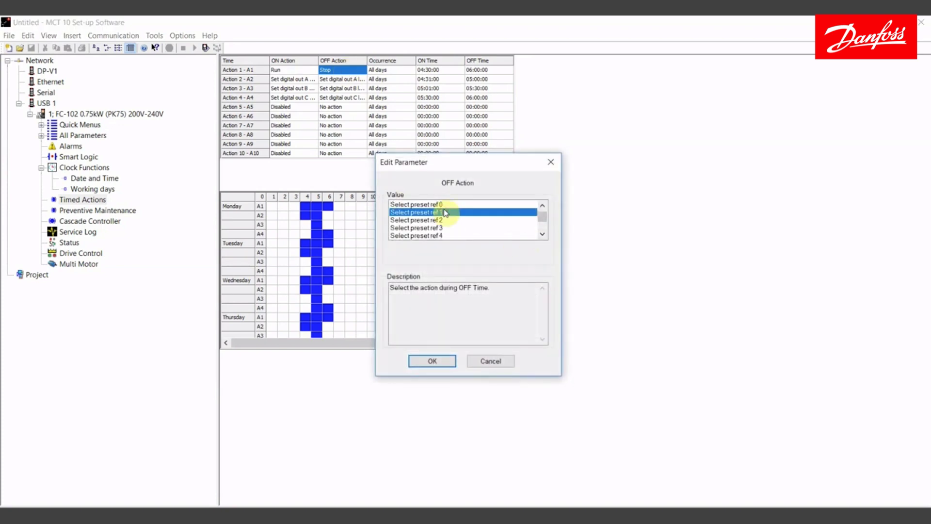
key(Down)
key(Down)
key(Down)
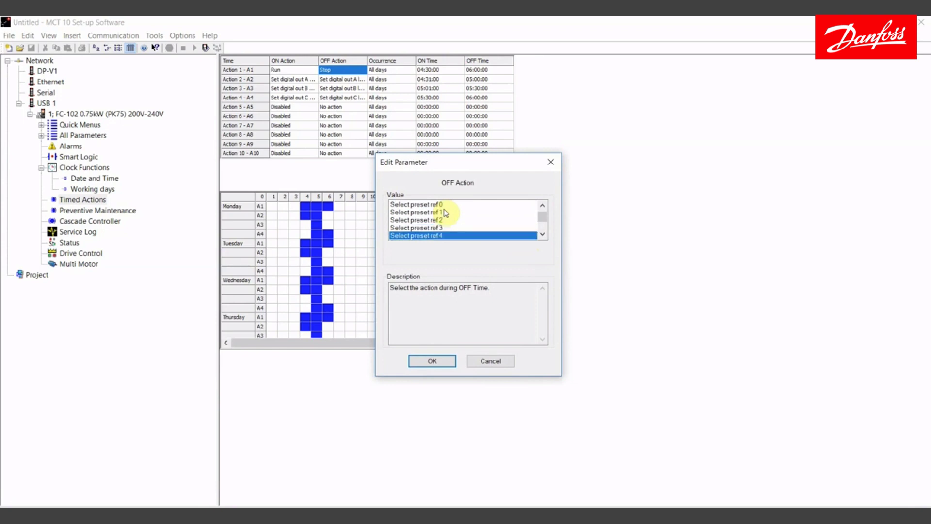
key(Down)
key(Down)
key(Down)
key(Down)
key(Down)
key(Down)
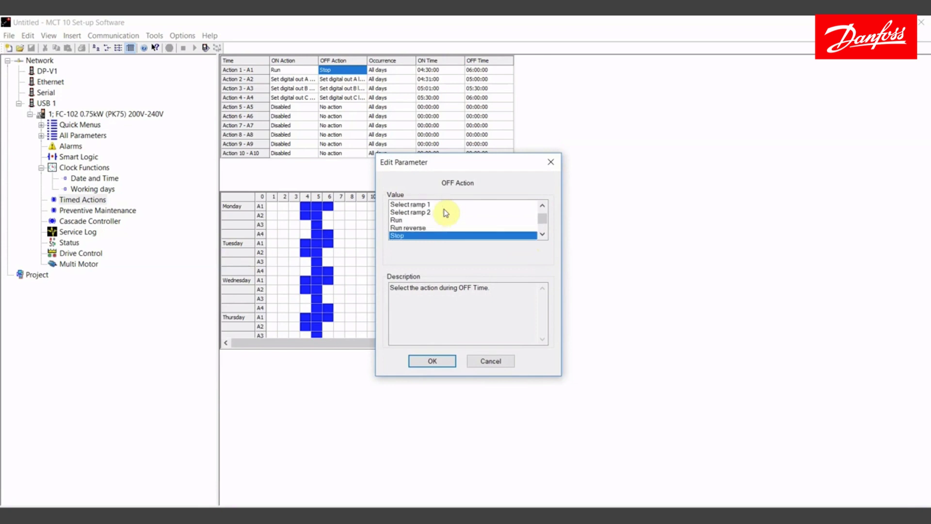
key(Return)
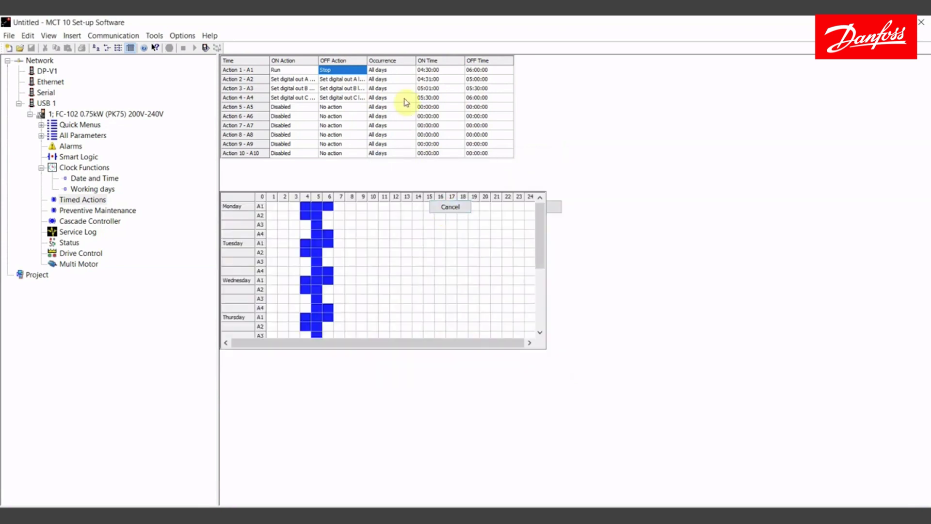
- Confirm All days as Action 1's occurrence
double_click(395, 69)
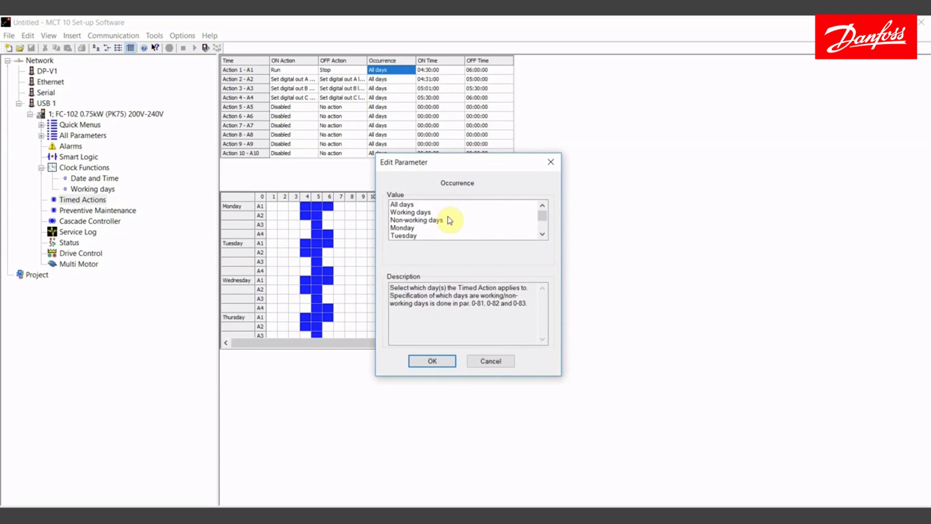
click(541, 234)
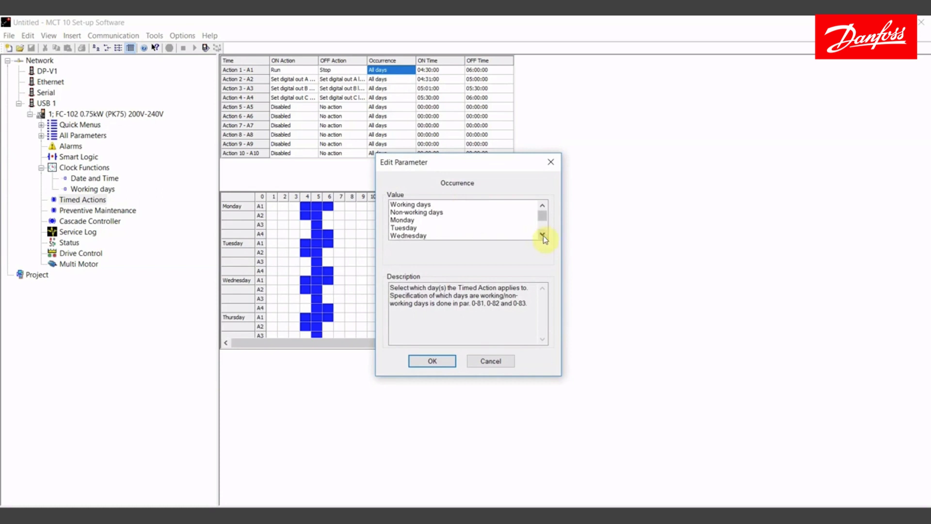
click(542, 206)
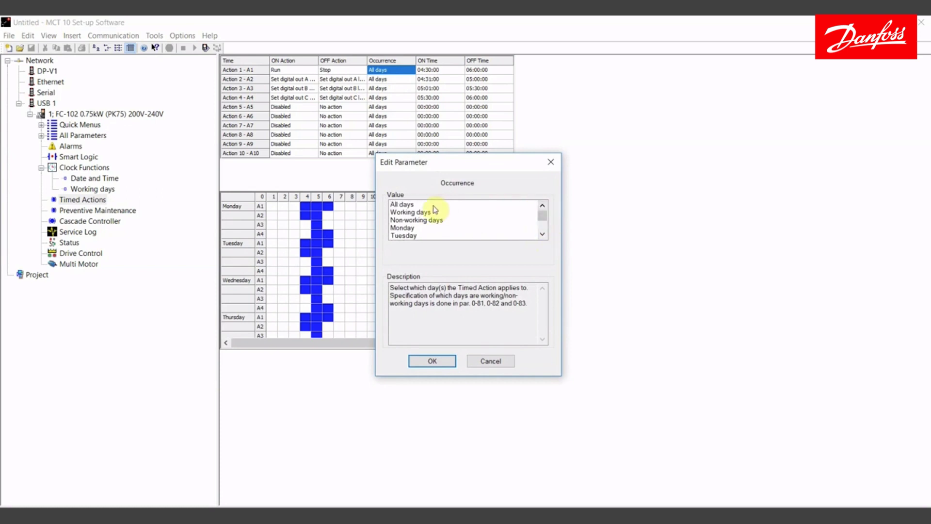
click(420, 205)
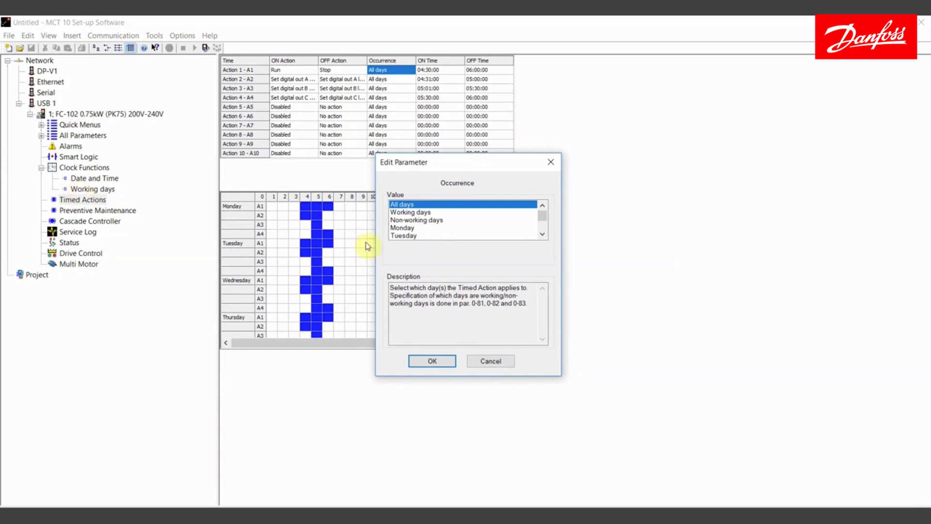
click(426, 361)
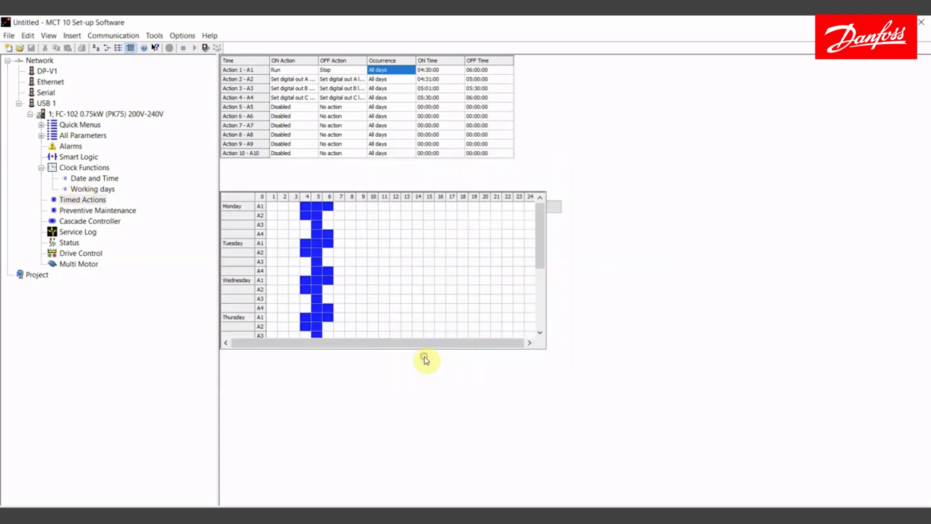
- Confirm Action 1's ON Time of 4:30:00 AM and OFF Time of 6:00:00 AM
double_click(438, 71)
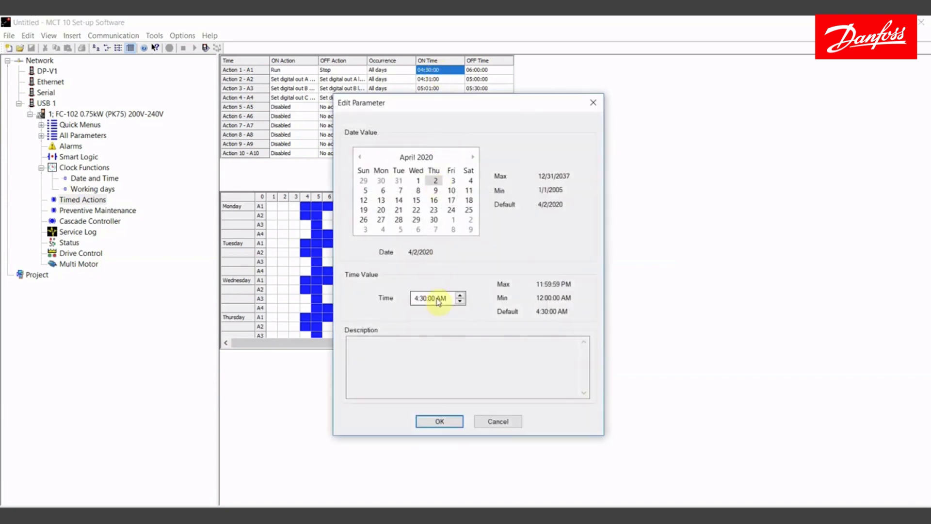
click(450, 421)
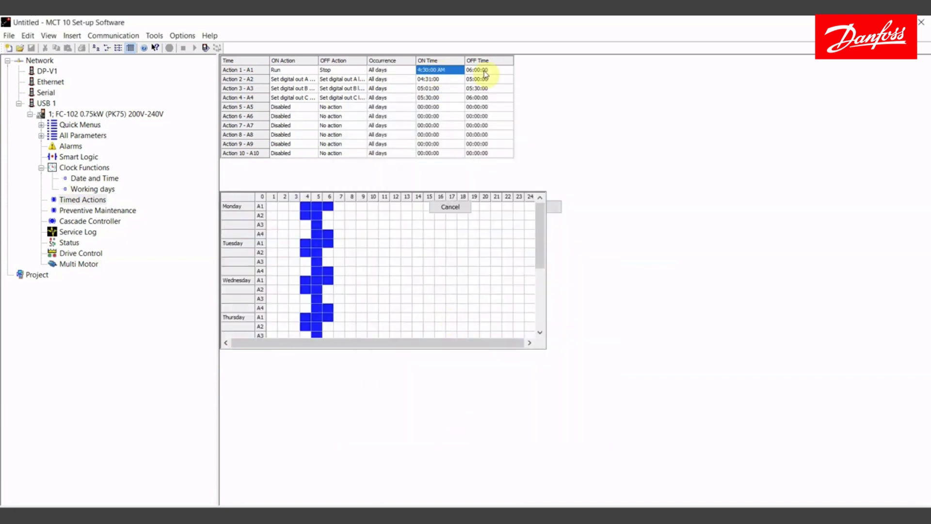
double_click(485, 70)
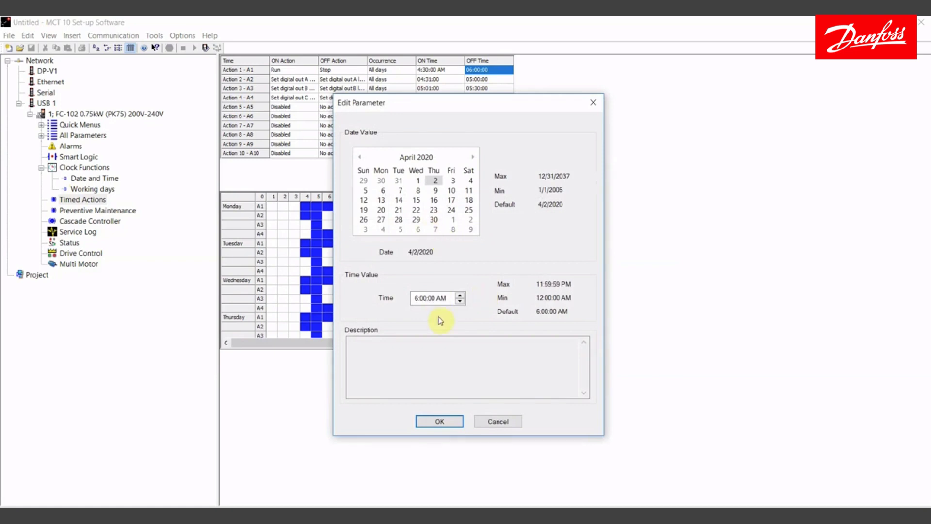
click(440, 422)
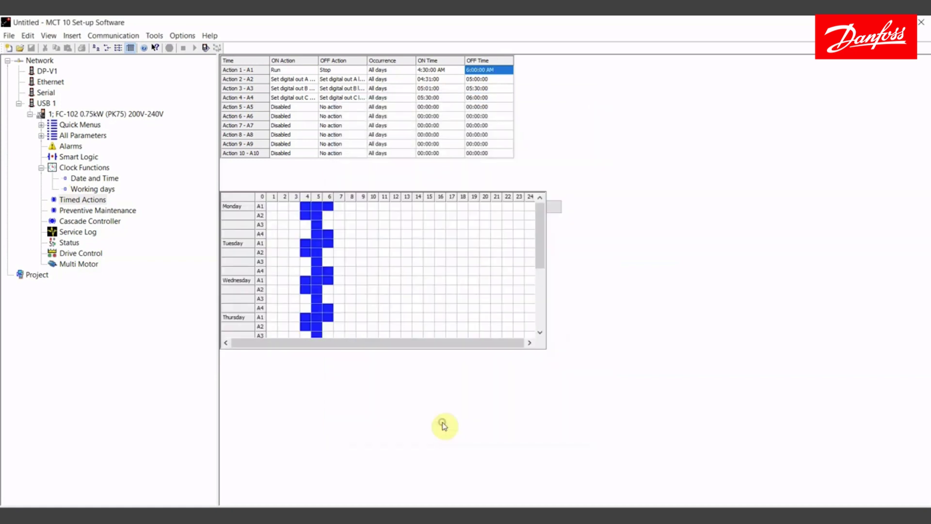
right_click(425, 203)
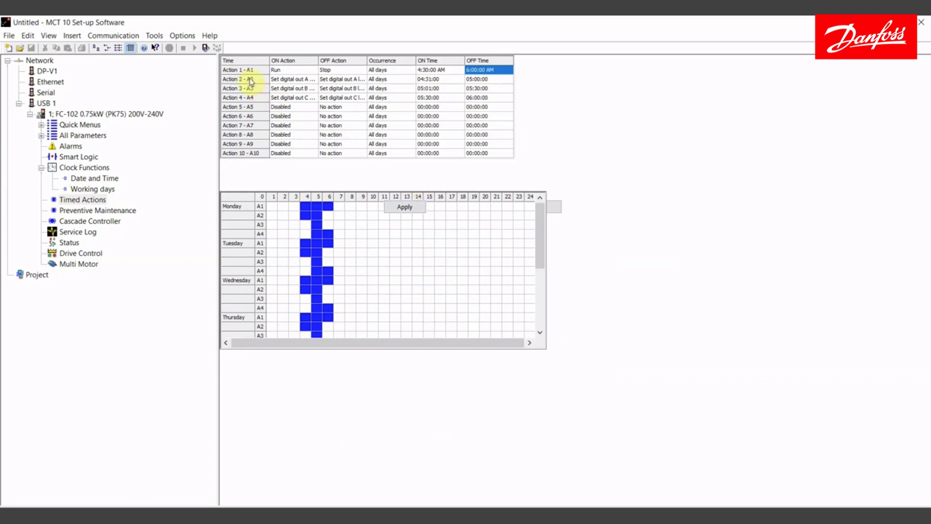
- Choose 'Set digital out A high' from the Value list as Action 2's ON Action
double_click(292, 80)
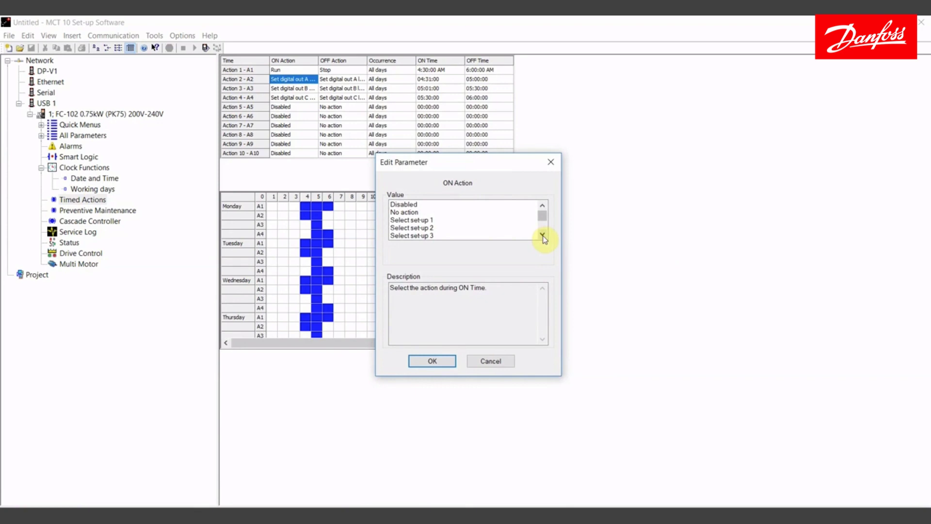
click(542, 236)
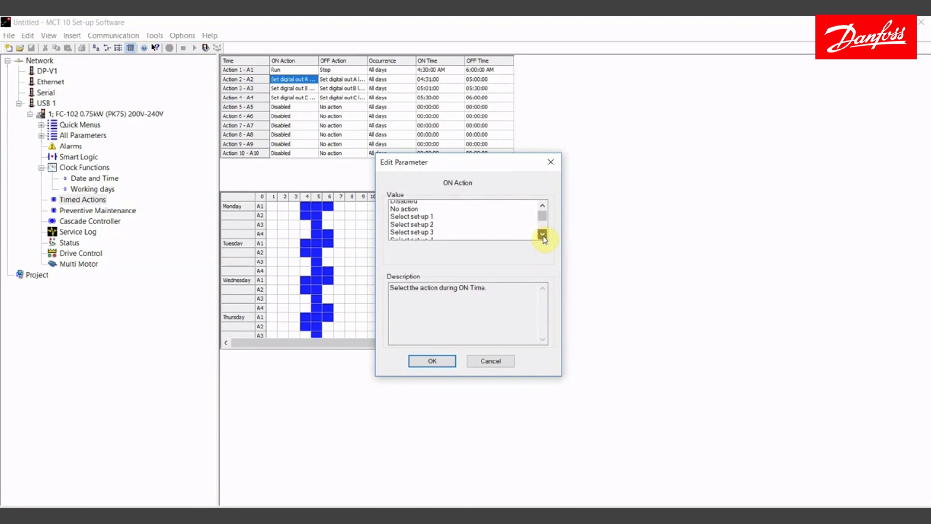
click(542, 235)
click(542, 235)
click(542, 236)
click(543, 235)
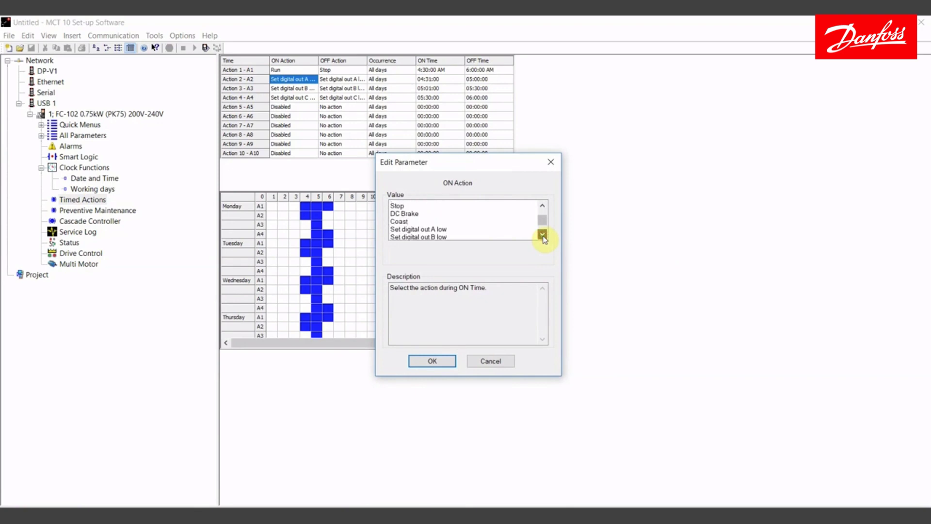
click(542, 236)
click(543, 236)
click(543, 236)
click(543, 236)
click(543, 236)
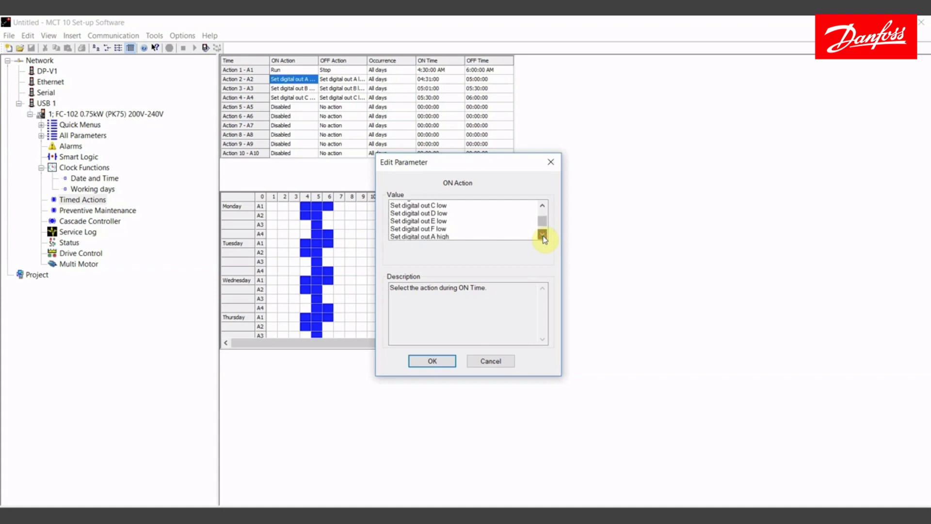
click(543, 236)
click(543, 236)
click(542, 236)
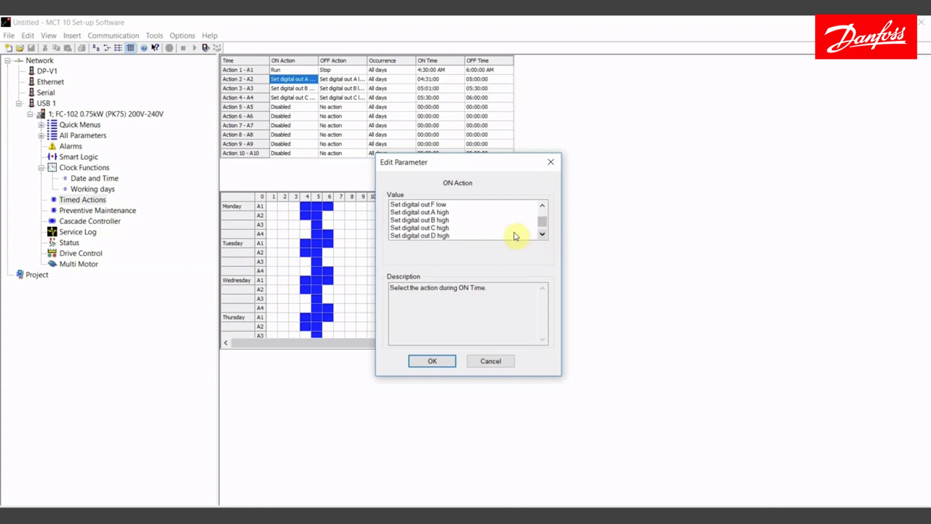
click(430, 214)
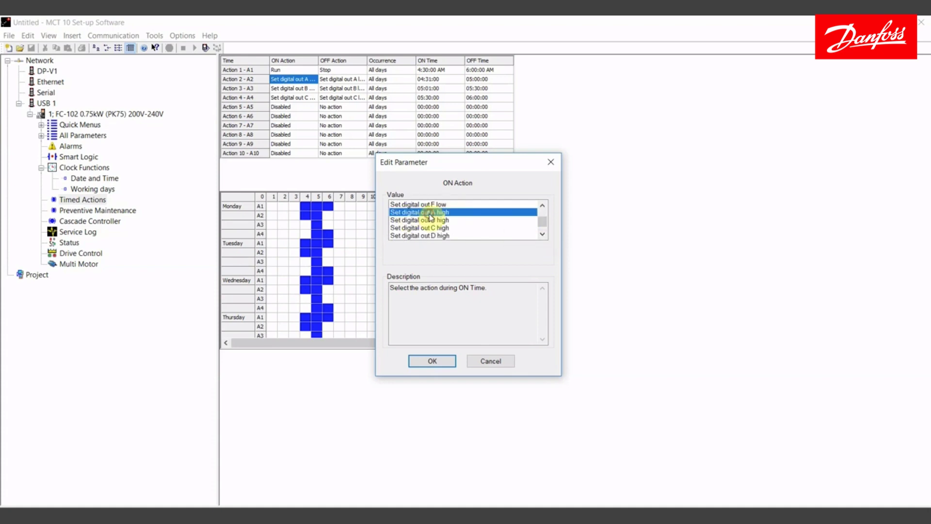
double_click(468, 213)
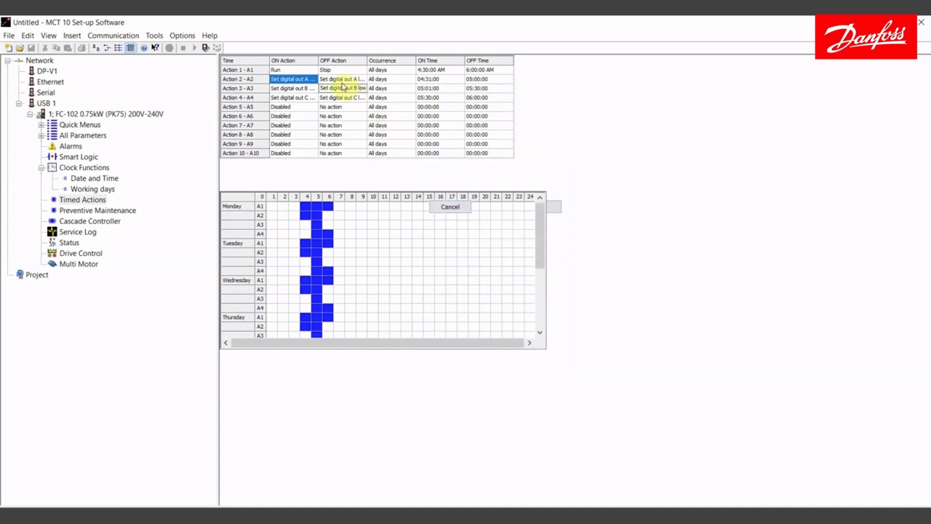
- Set Action 2's OFF Action to 'Set digital out A low'
double_click(340, 81)
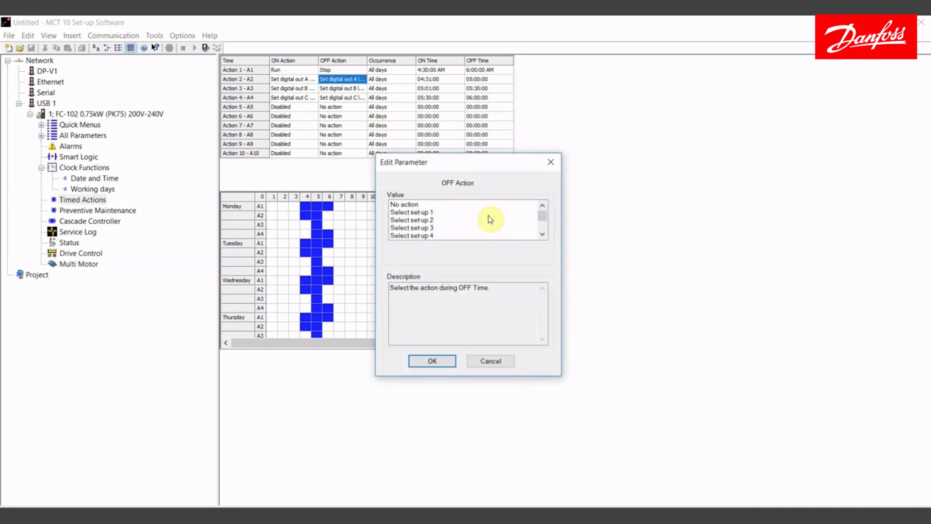
drag(543, 237, 542, 236)
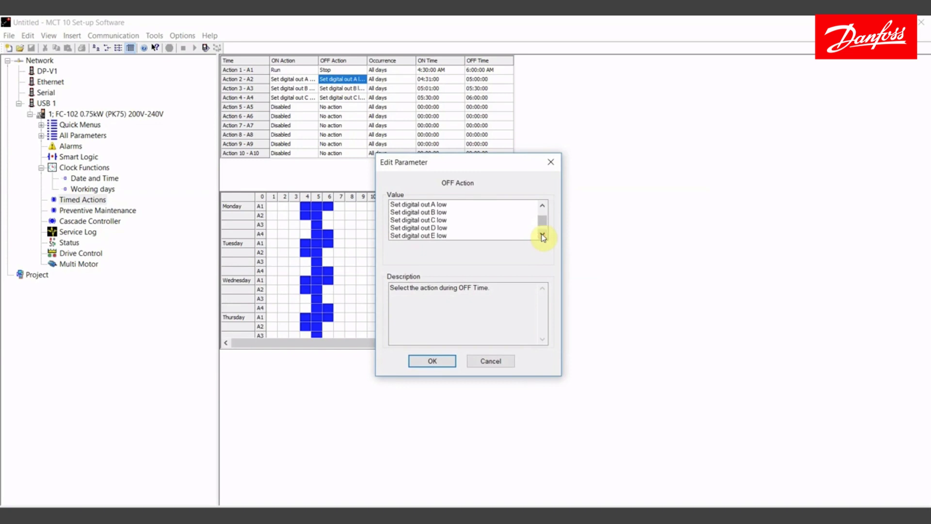
click(450, 204)
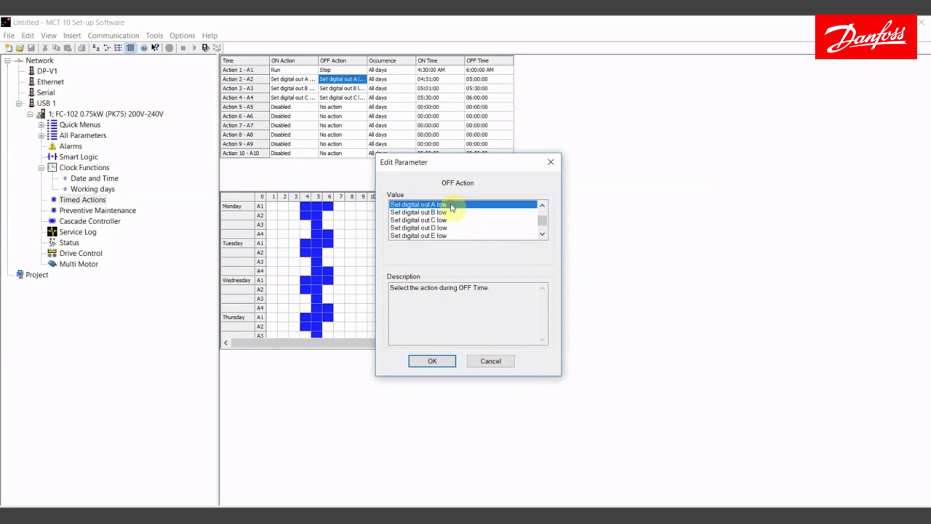
click(444, 363)
- Check Action 2's All days, 04:31:00–05:00:00 timing, then open Action 3's ON Action choices
click(386, 79)
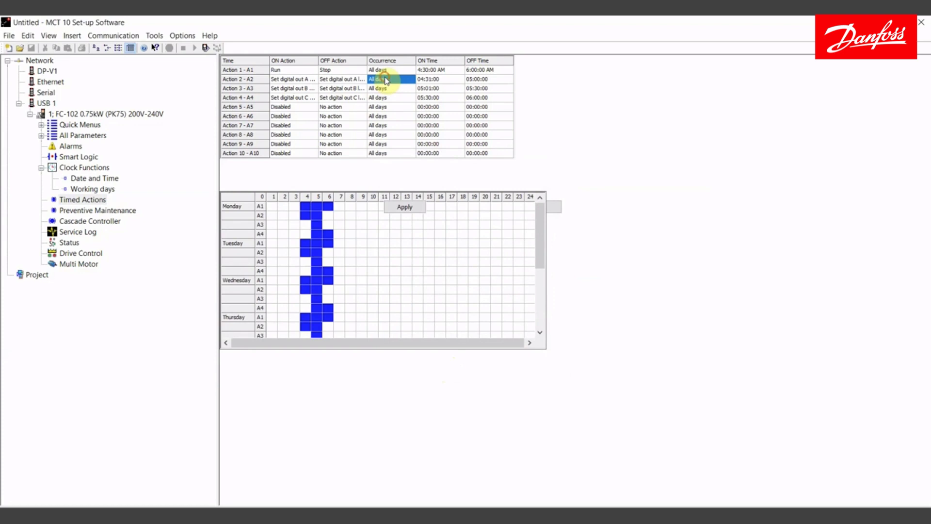
click(445, 79)
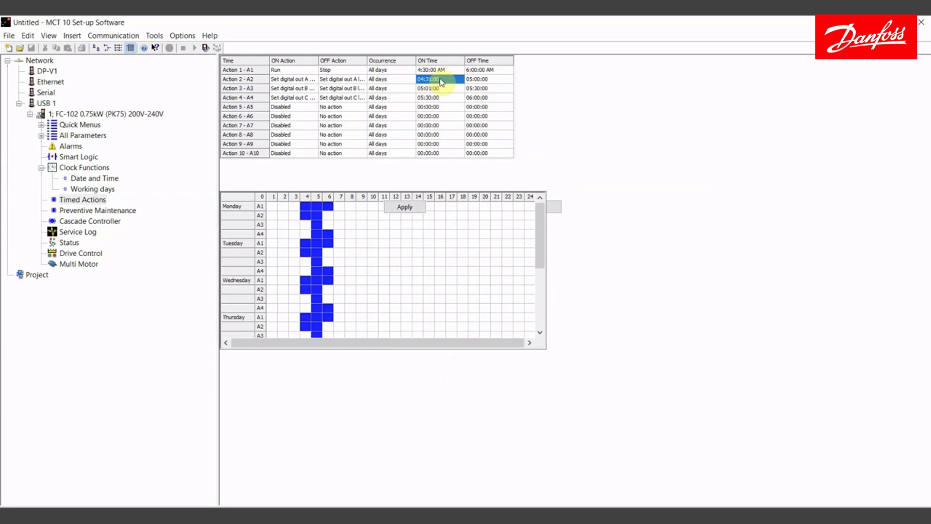
click(472, 80)
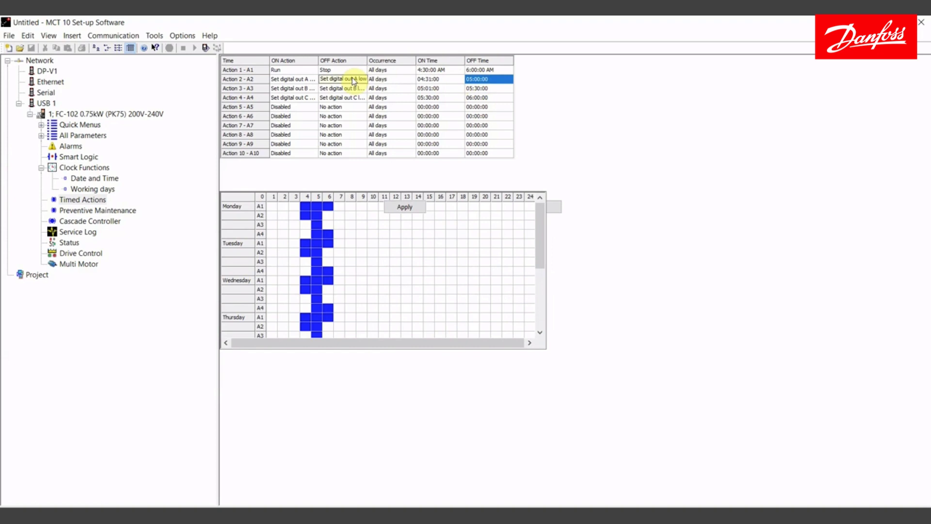
click(302, 91)
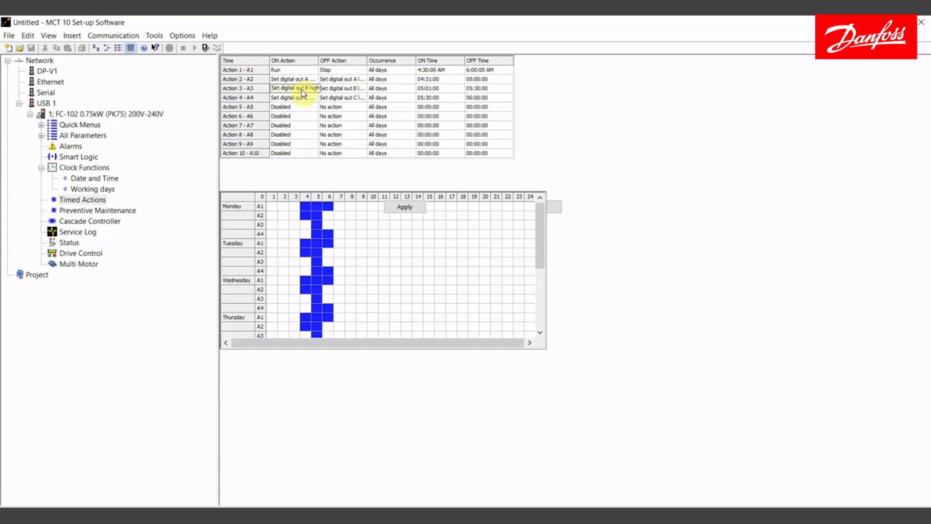
double_click(303, 91)
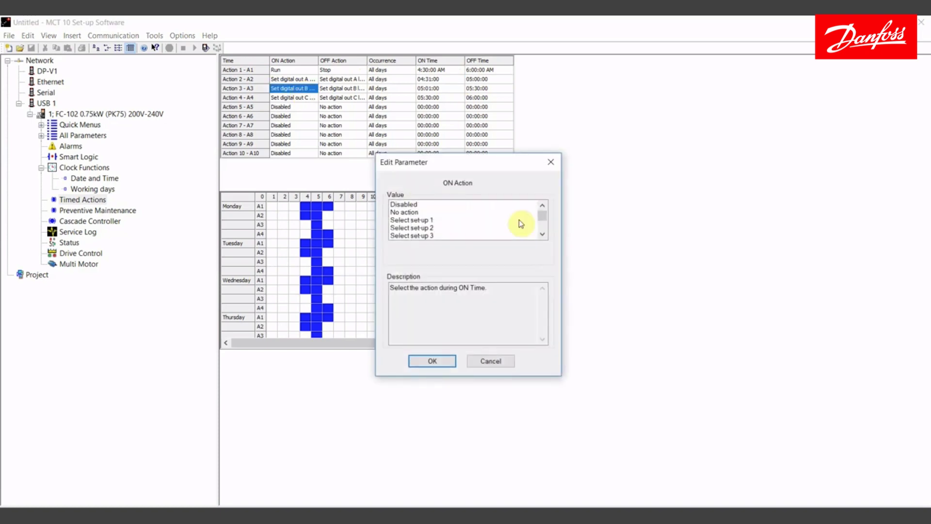
- Choose 'Set digital out B high' as Action 3's ON action
drag(549, 238, 547, 237)
click(441, 236)
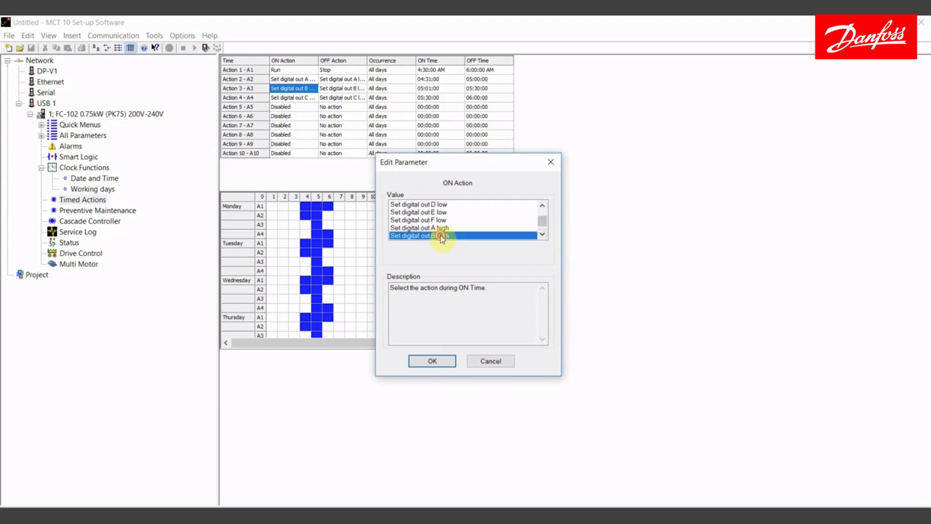
click(442, 236)
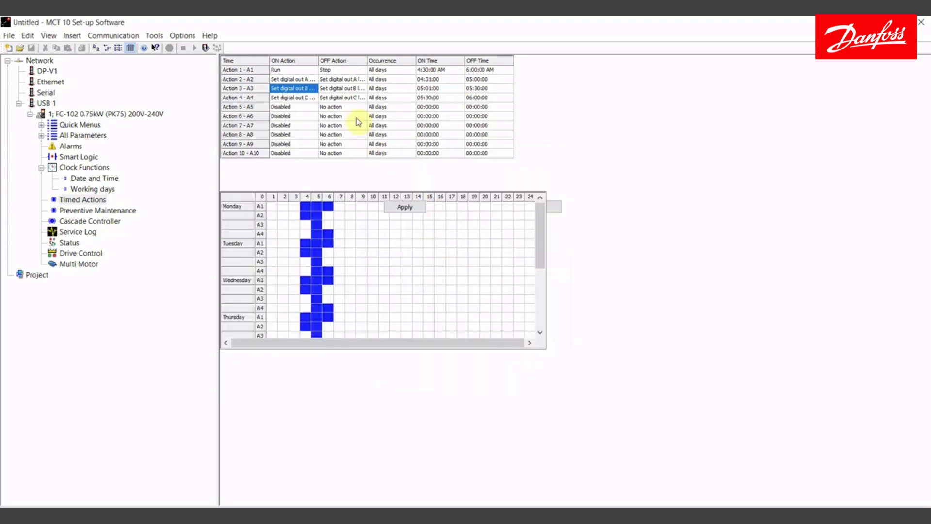
- Verify Action 3's OFF action, All days occurrence, and 05:01:00–05:30:00 times
click(333, 88)
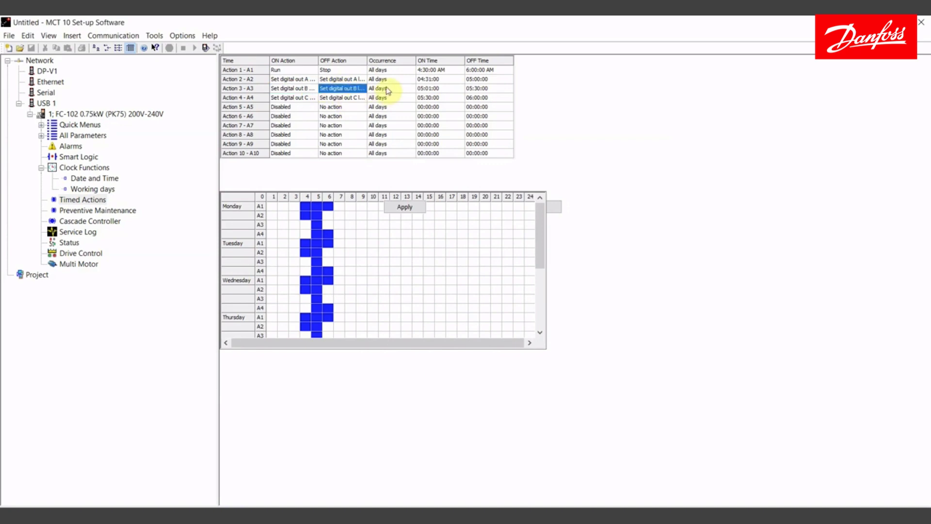
click(388, 89)
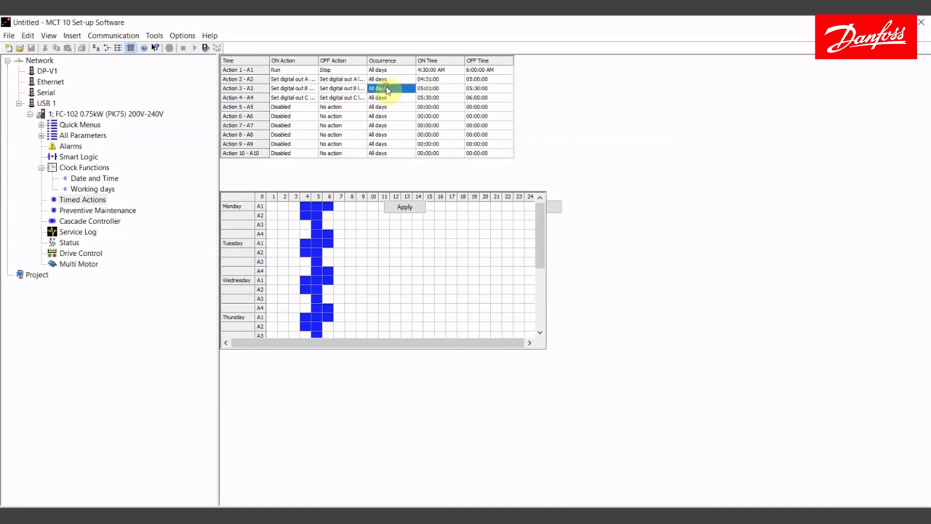
click(436, 90)
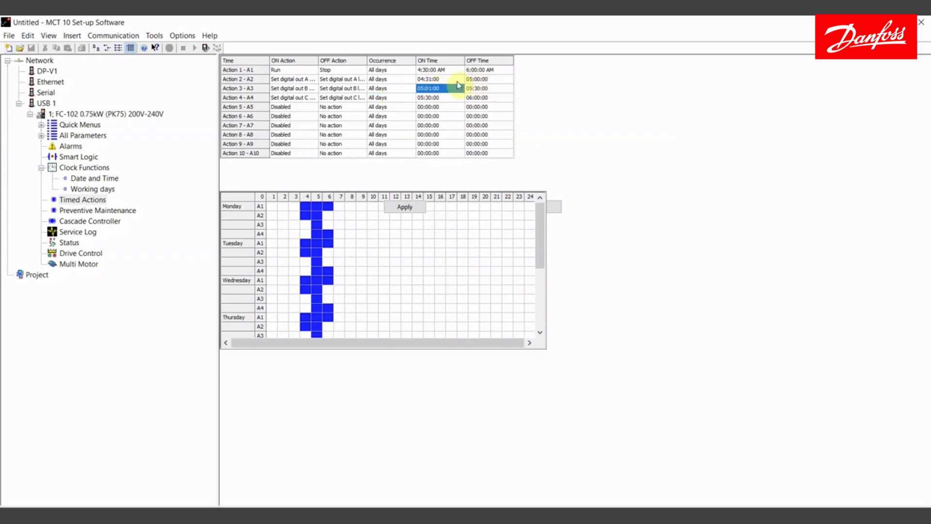
click(448, 89)
click(474, 90)
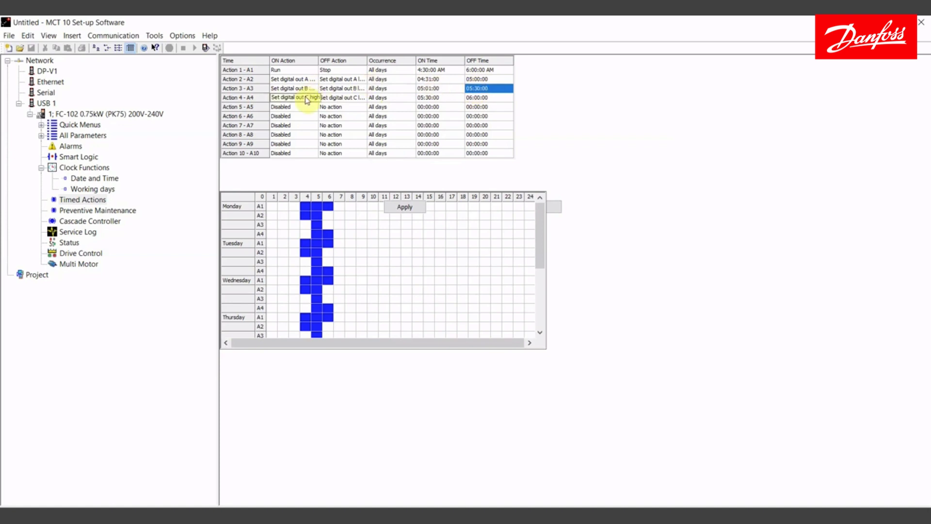
- Change Action 4's ON time minutes to 31 (5:31:00 AM), then apply the schedule
double_click(429, 100)
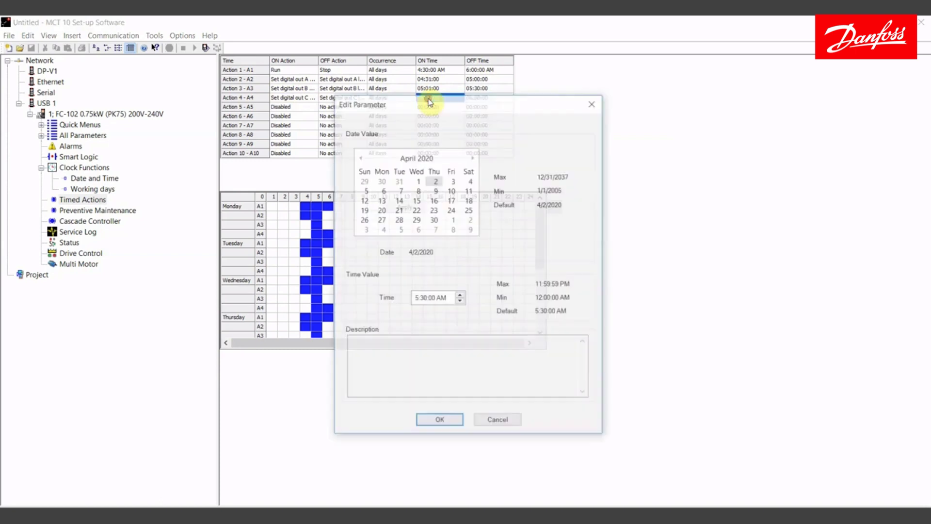
click(424, 299)
text(31)
key(Return)
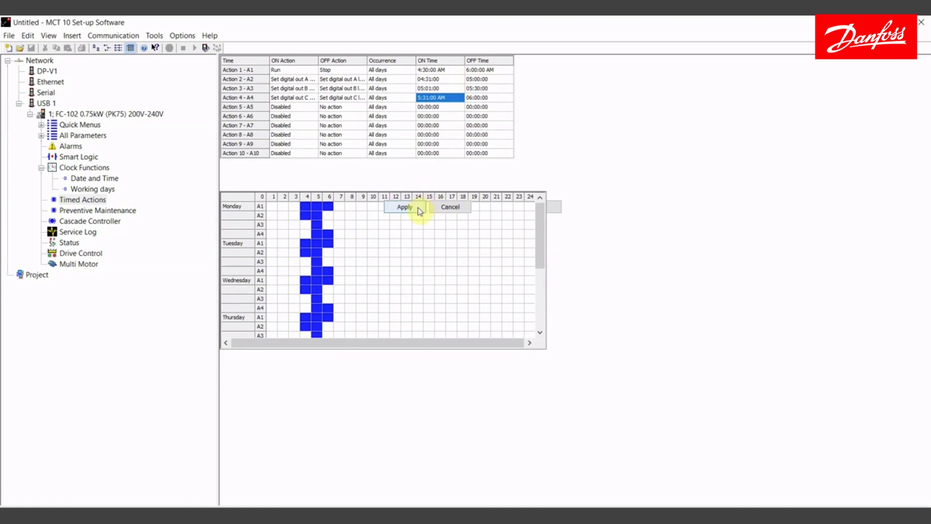
click(419, 209)
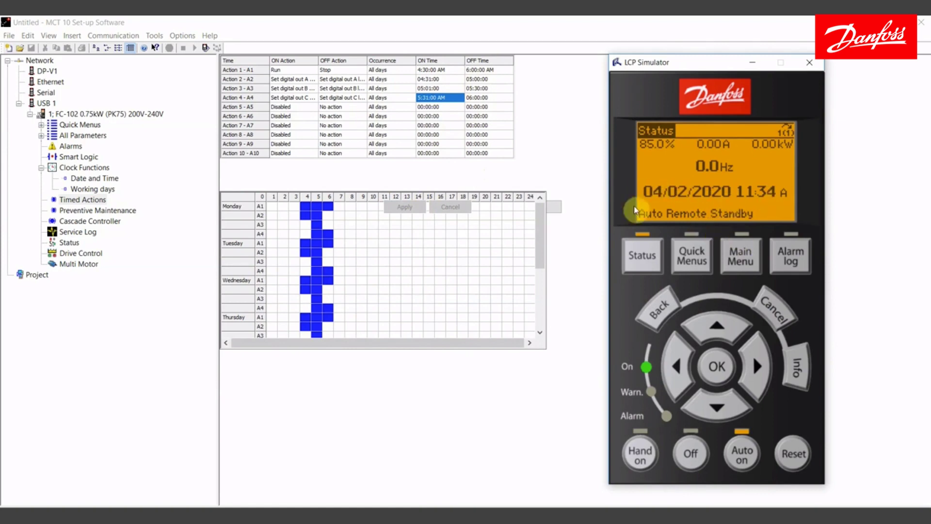
click(740, 255)
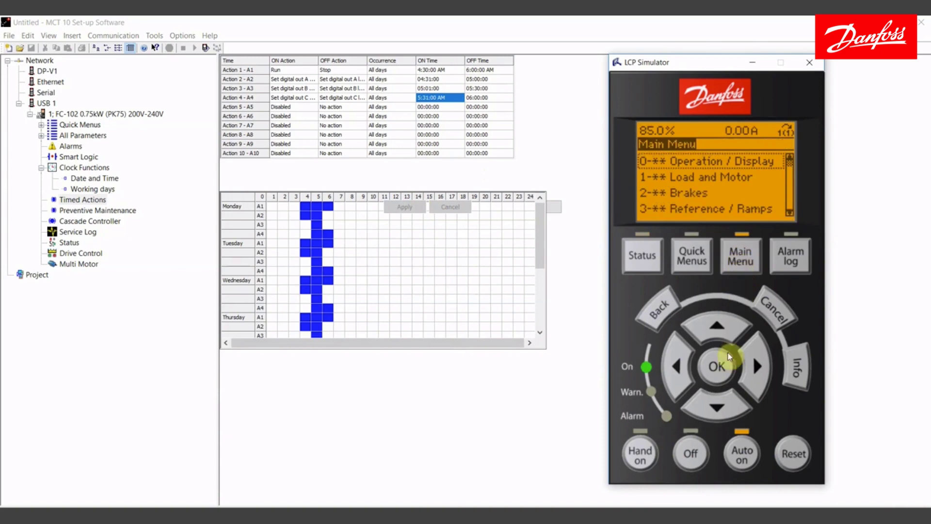
click(718, 369)
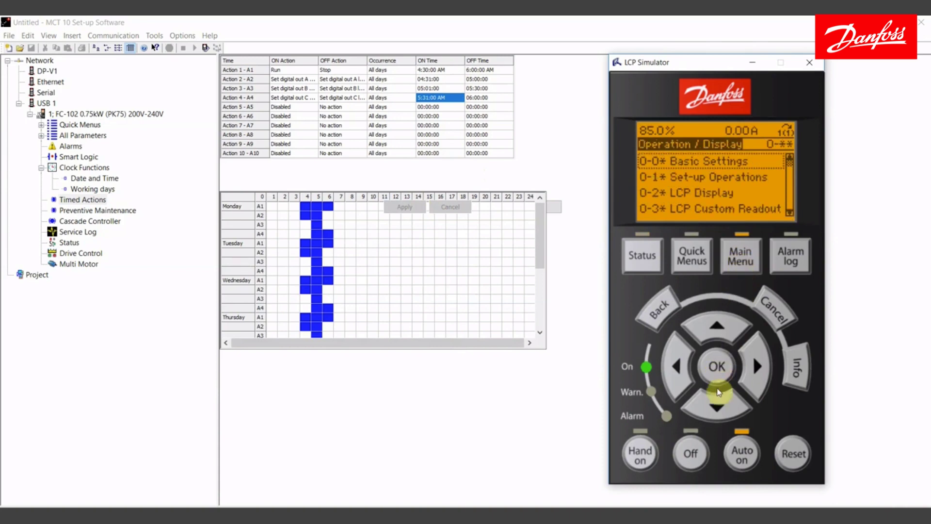
click(717, 406)
click(717, 407)
click(717, 406)
click(717, 406)
click(717, 407)
click(717, 406)
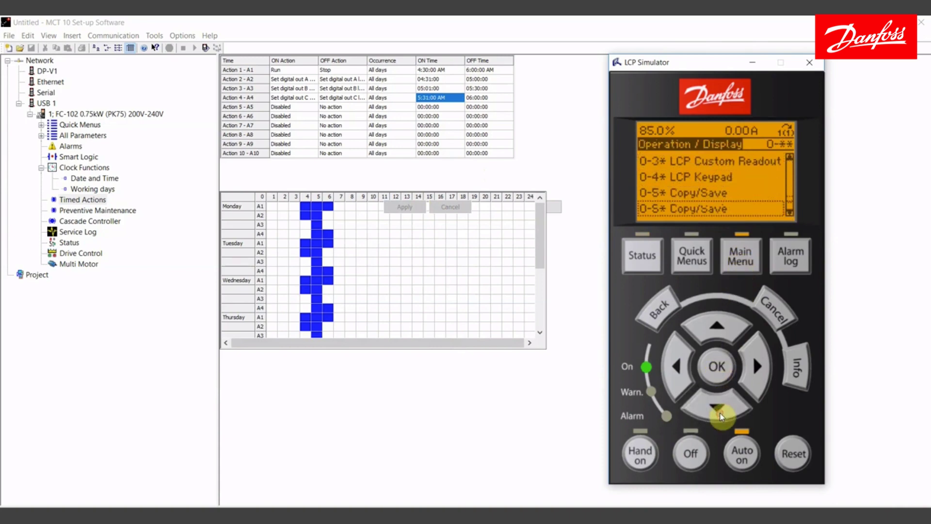
click(719, 416)
click(719, 368)
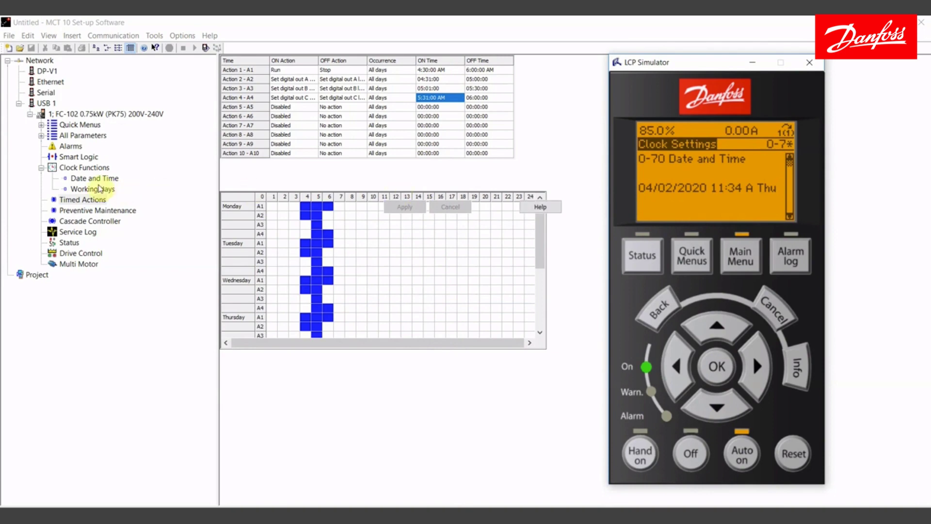
click(749, 255)
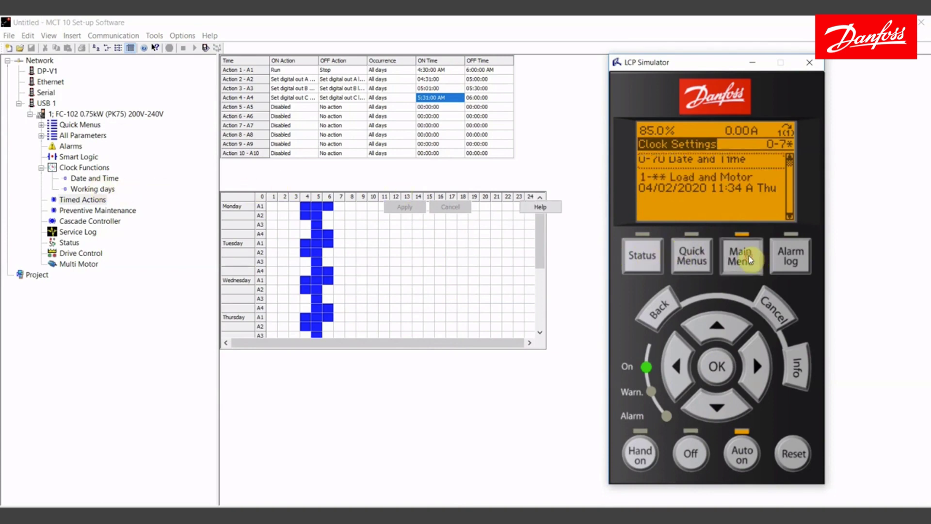
click(718, 366)
click(716, 407)
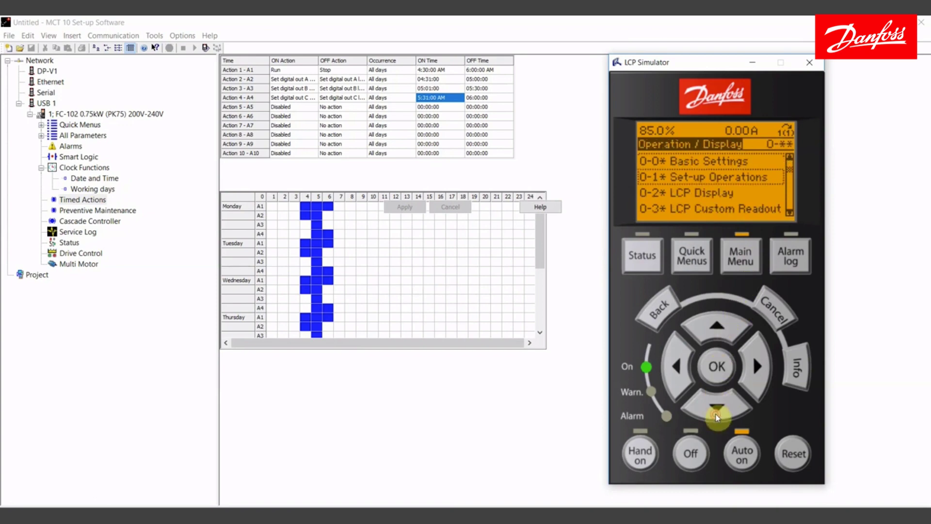
click(717, 406)
click(713, 371)
click(713, 410)
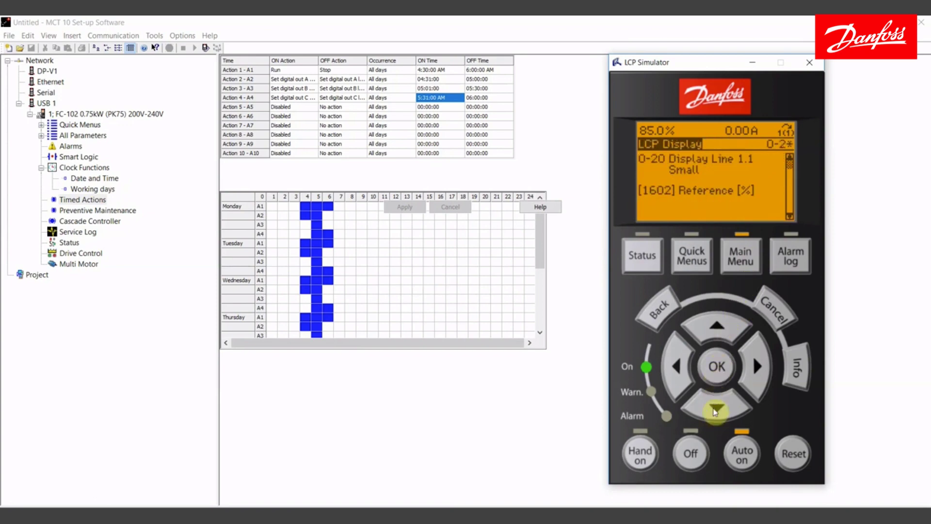
click(713, 411)
click(713, 410)
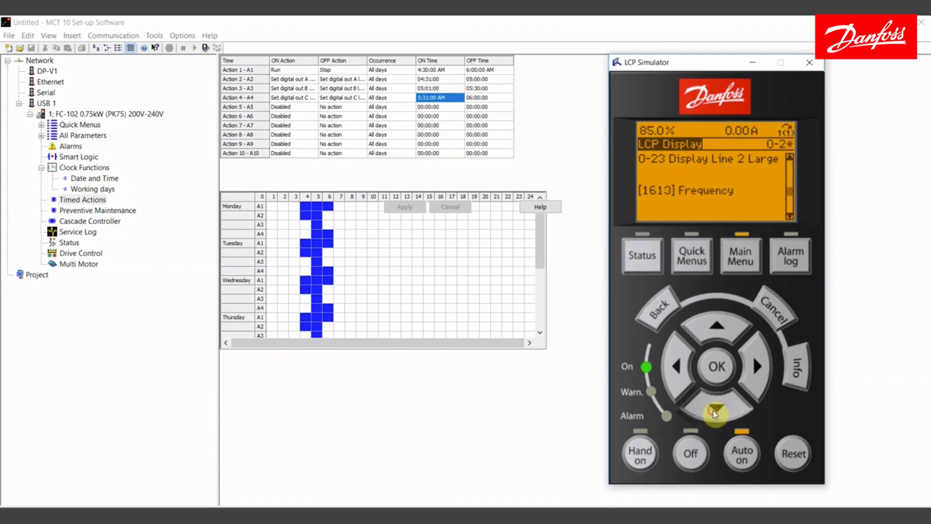
click(713, 410)
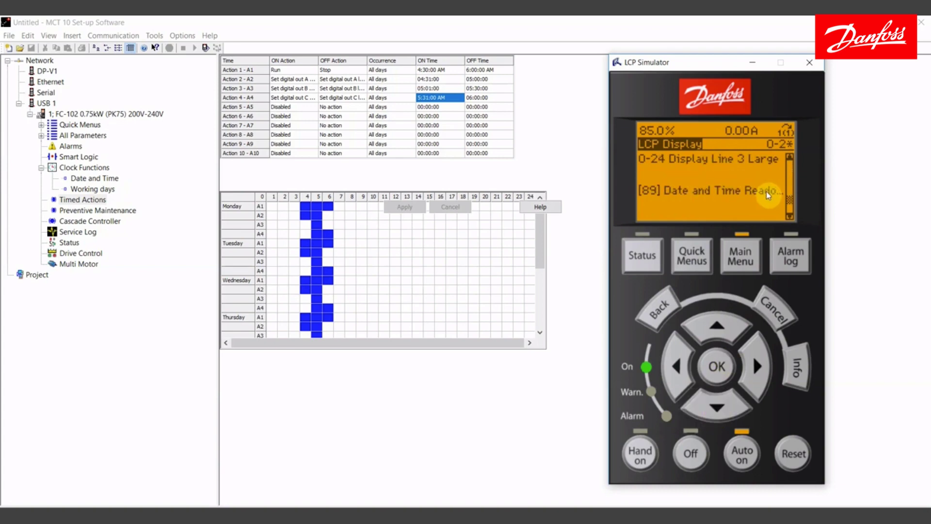
click(642, 255)
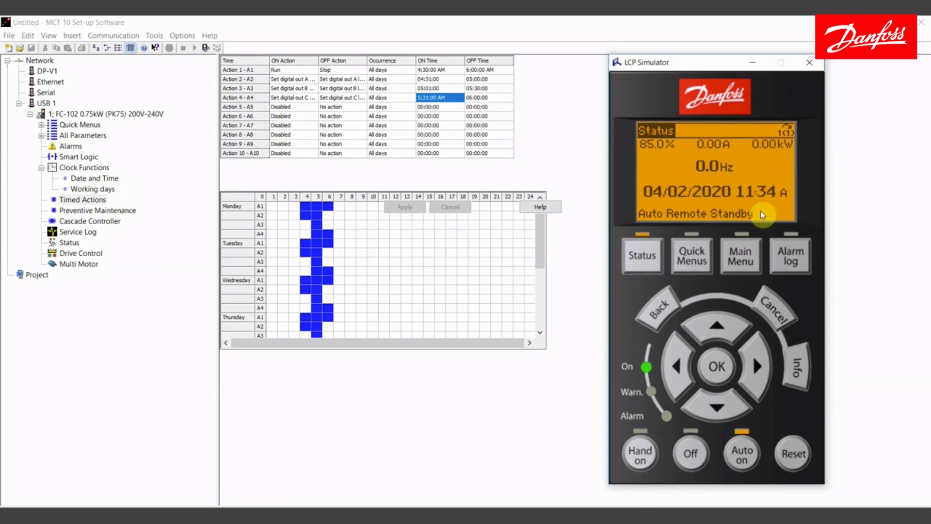
- In the LCP Simulator, open Operation / Display > Clock Settings (0-70) date and time
click(424, 71)
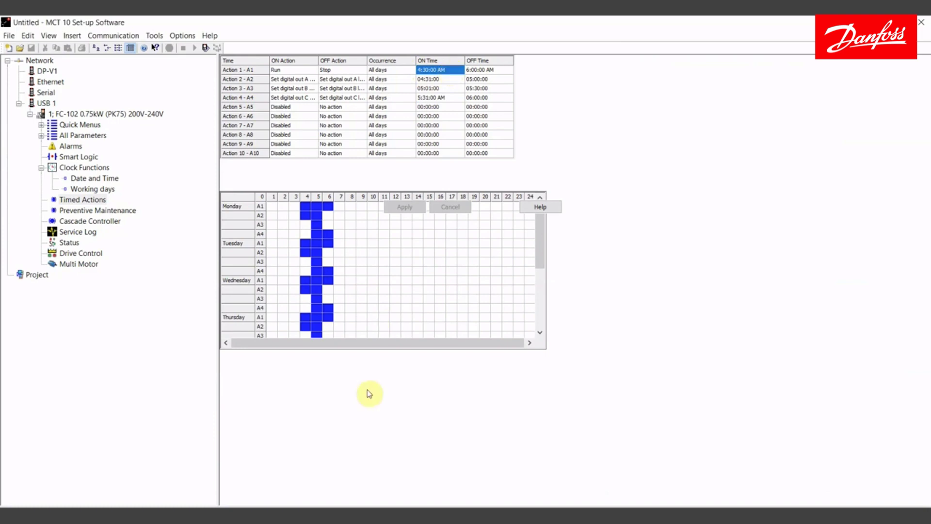
key(alt+Tab)
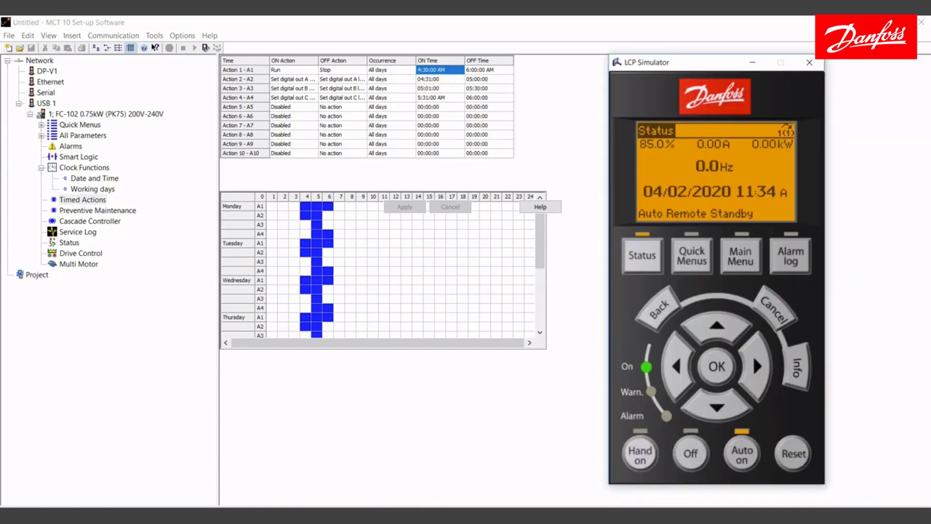
click(732, 260)
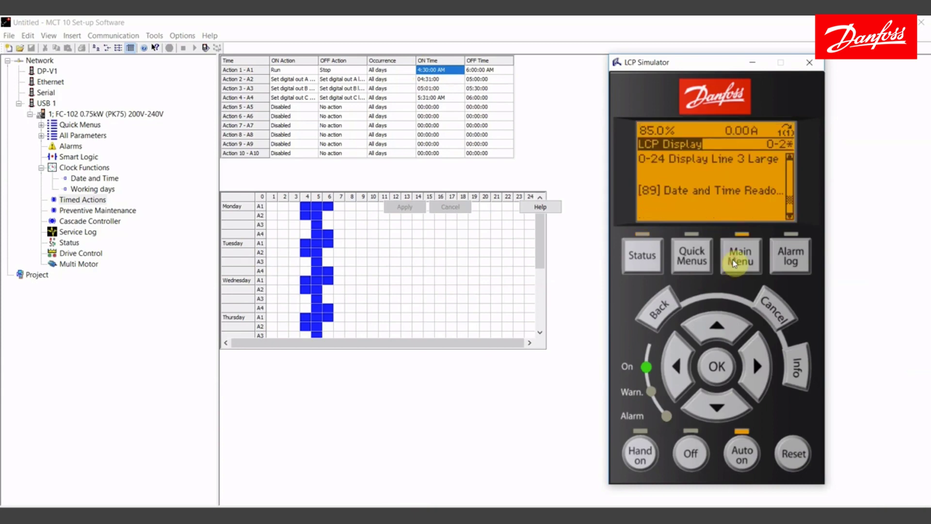
click(718, 400)
click(718, 321)
click(717, 364)
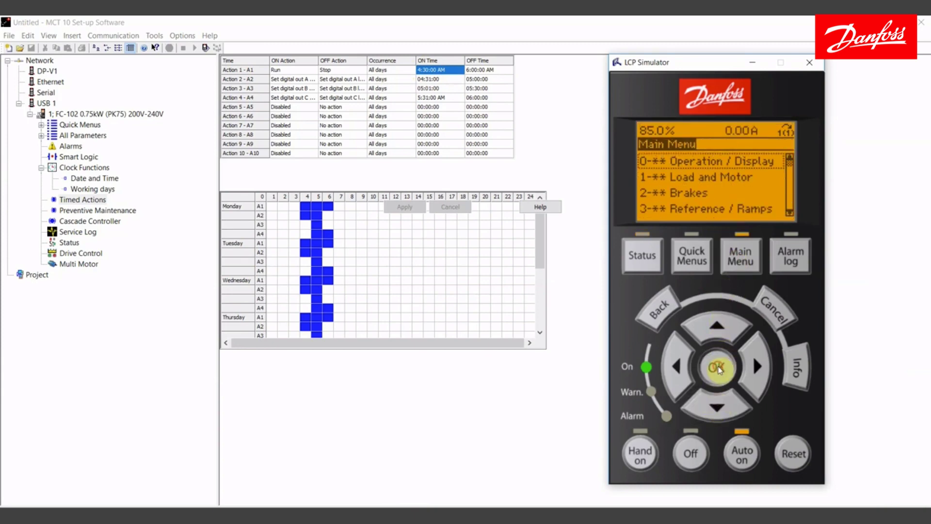
click(719, 332)
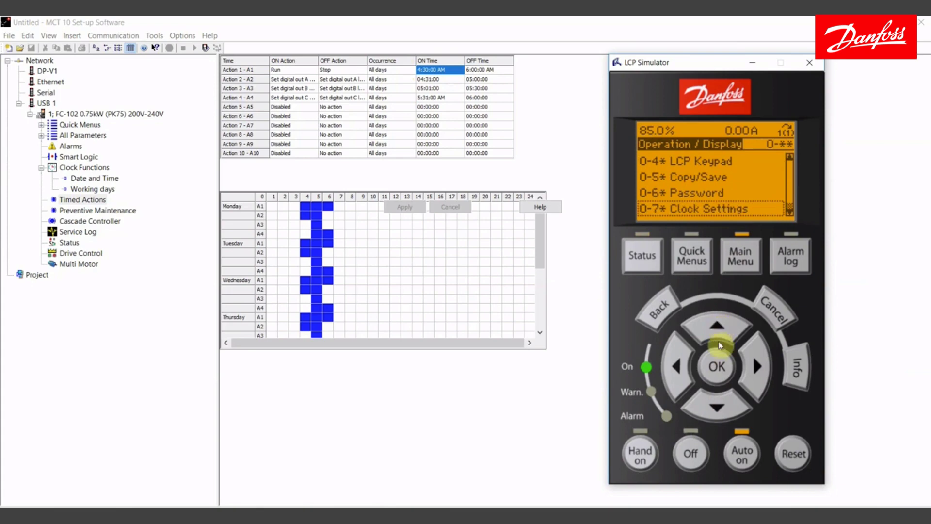
click(718, 369)
- Lower the drive clock's hour from 11 to 04
click(717, 372)
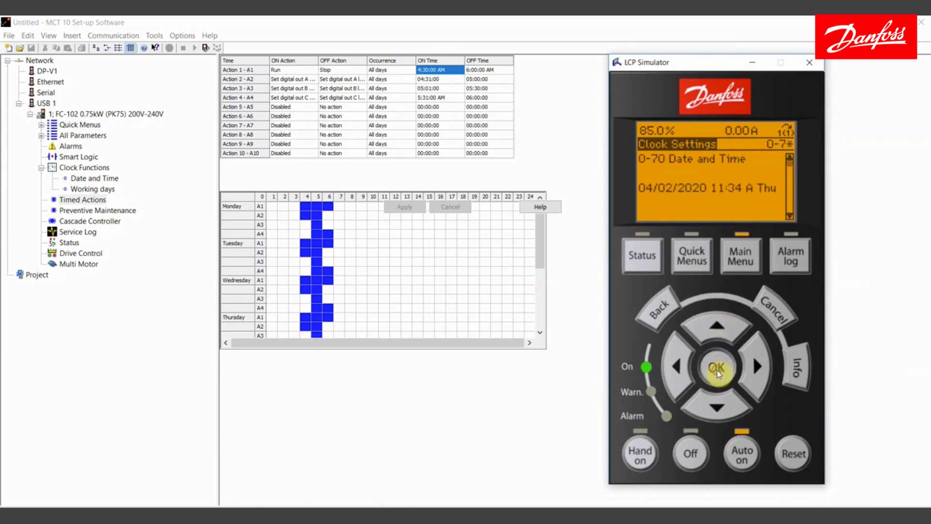
click(677, 371)
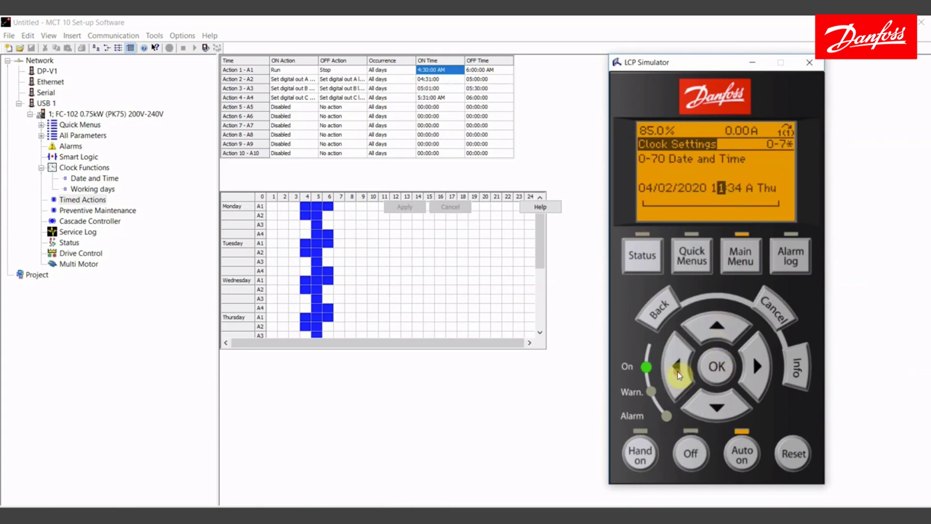
click(716, 406)
click(716, 407)
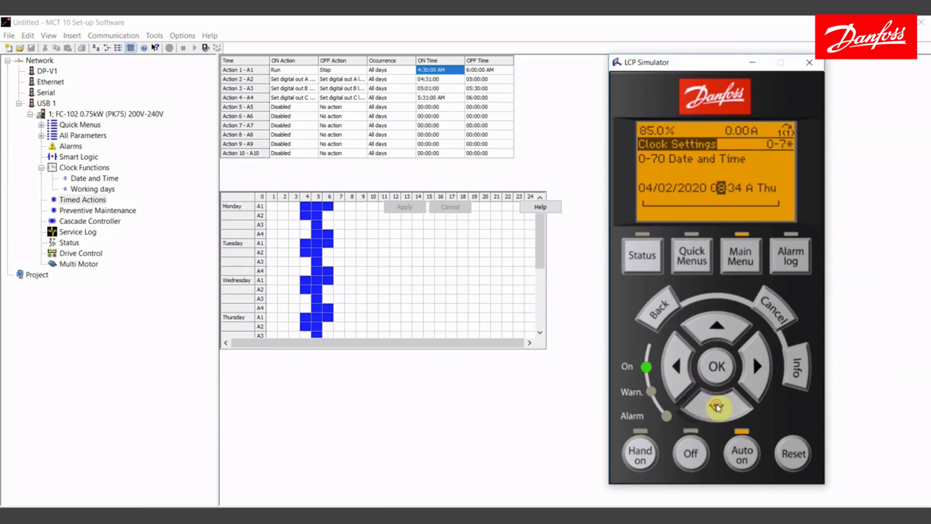
click(717, 407)
click(717, 407)
click(717, 406)
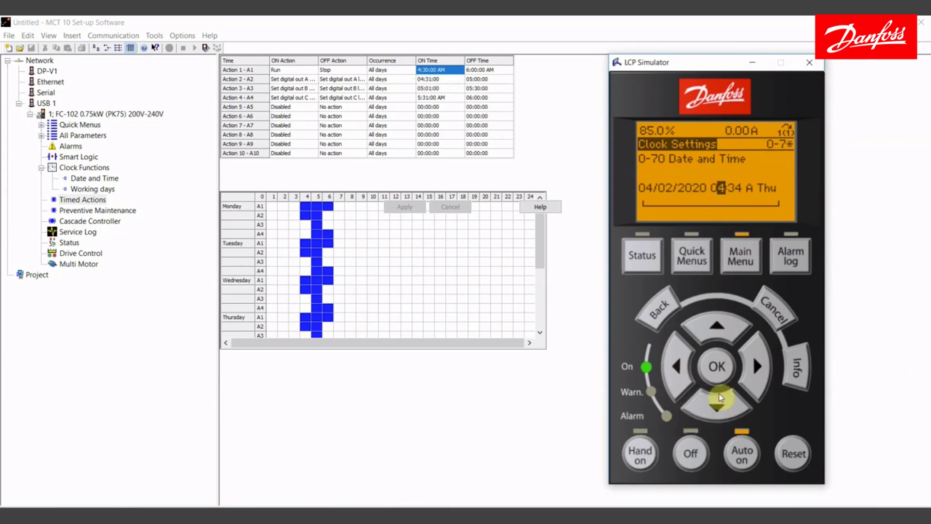
- Set the minutes to 29, confirm 04:29, and return to the Status screen
click(761, 363)
click(719, 369)
click(764, 365)
click(722, 330)
click(722, 330)
click(723, 330)
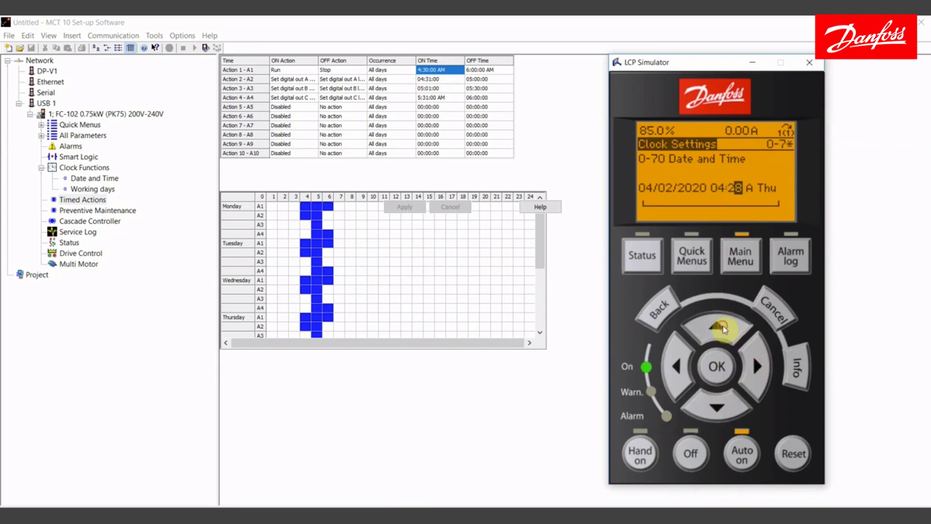
click(722, 329)
click(713, 374)
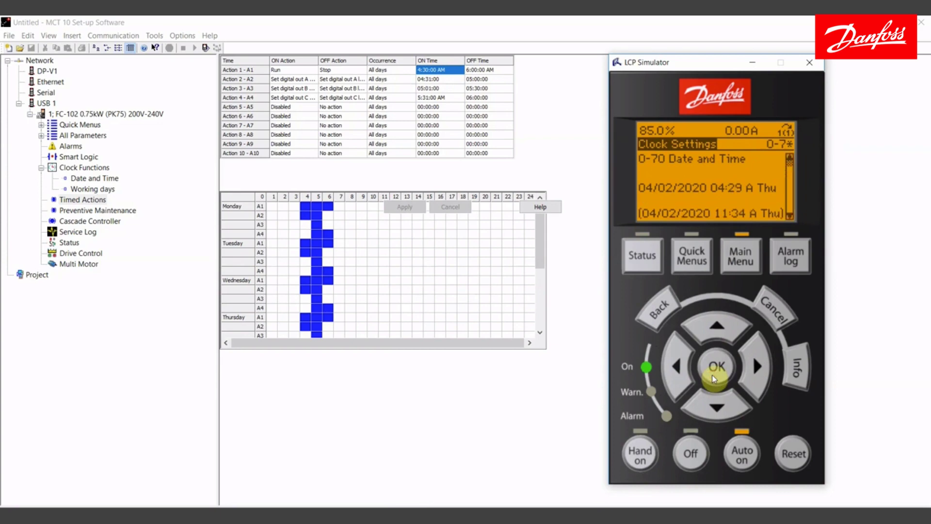
click(649, 256)
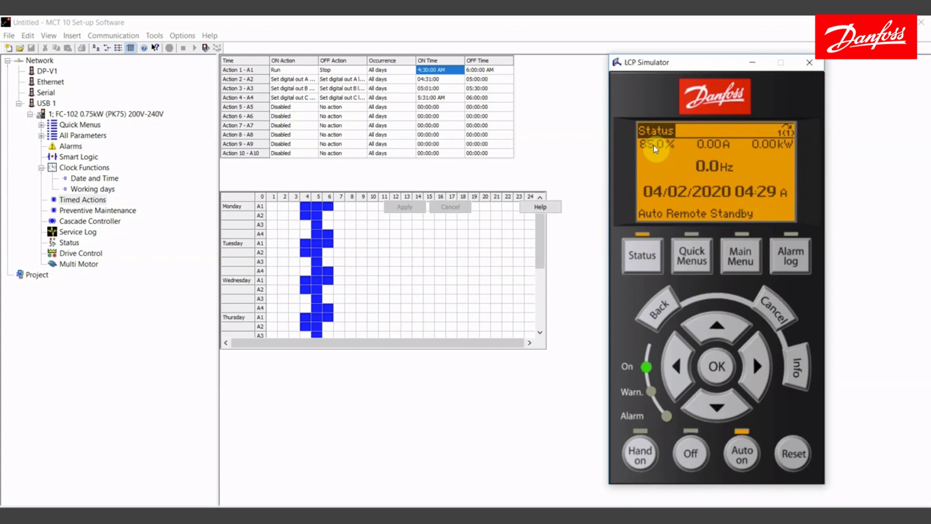
- Collapse Clock Functions and show the FC-102 drive's information page
click(41, 168)
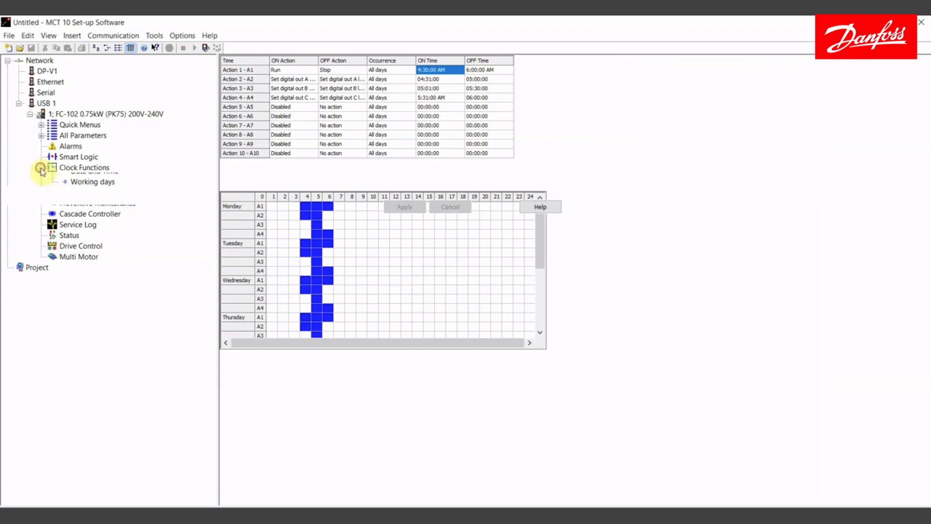
click(28, 114)
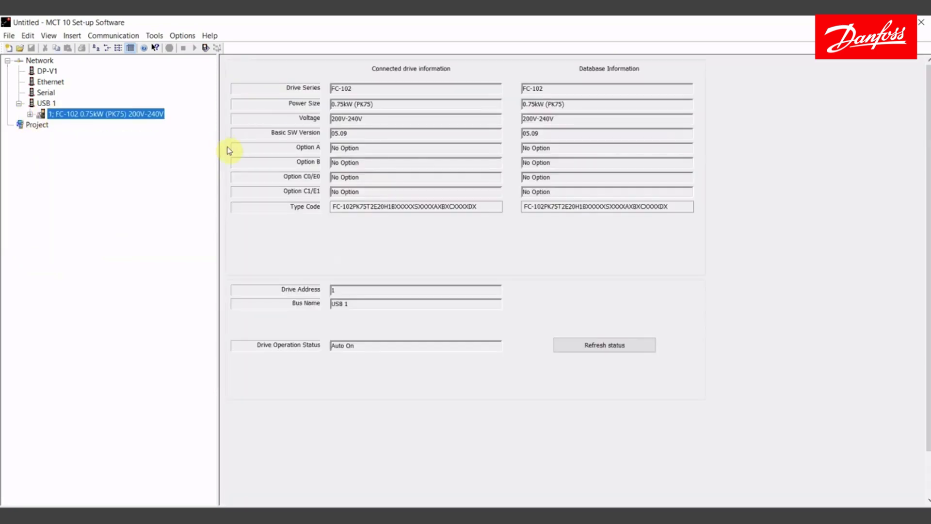